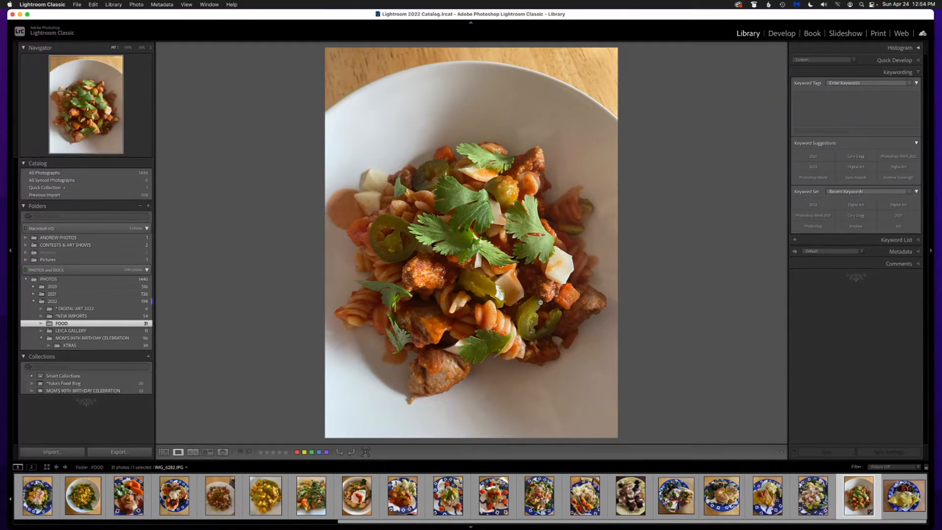
# Open the pasta photo for developing and compare it with lens profile corrections disabled and re-enabled
pyautogui.click(782, 34)
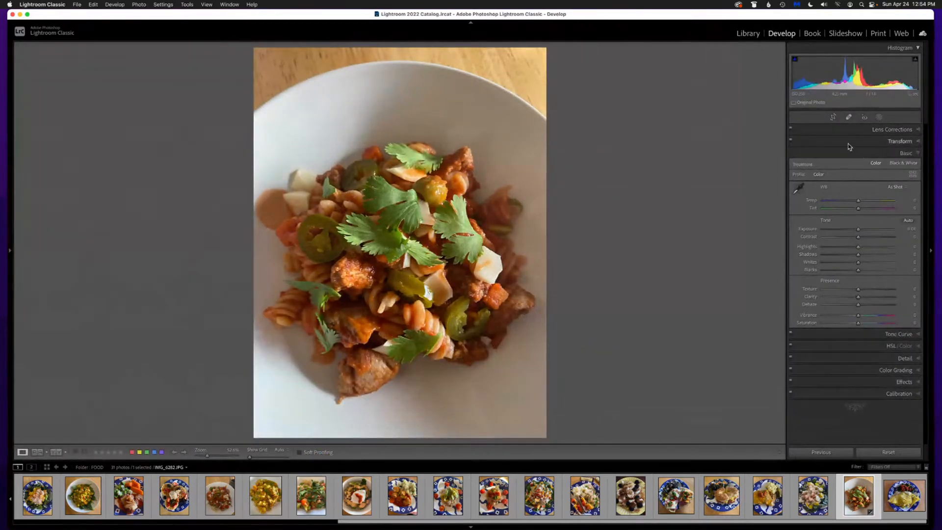
pyautogui.click(892, 130)
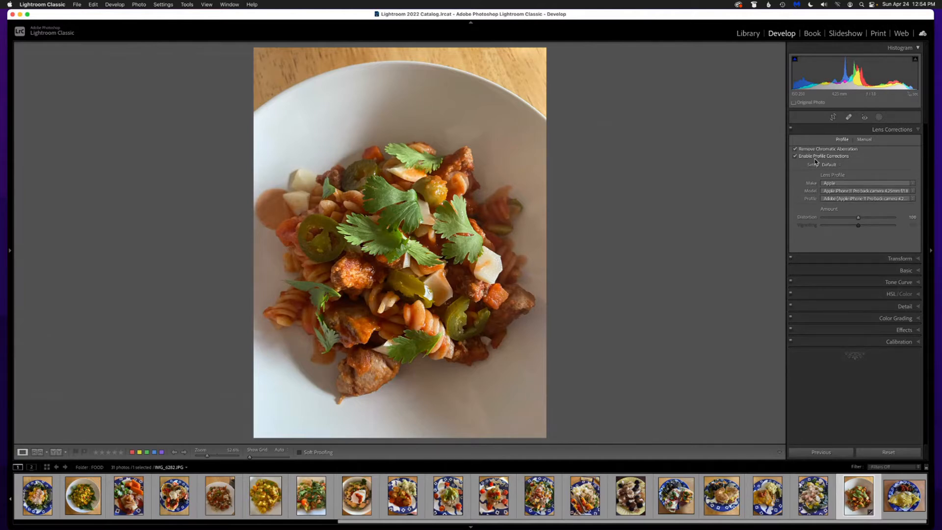
pyautogui.click(795, 156)
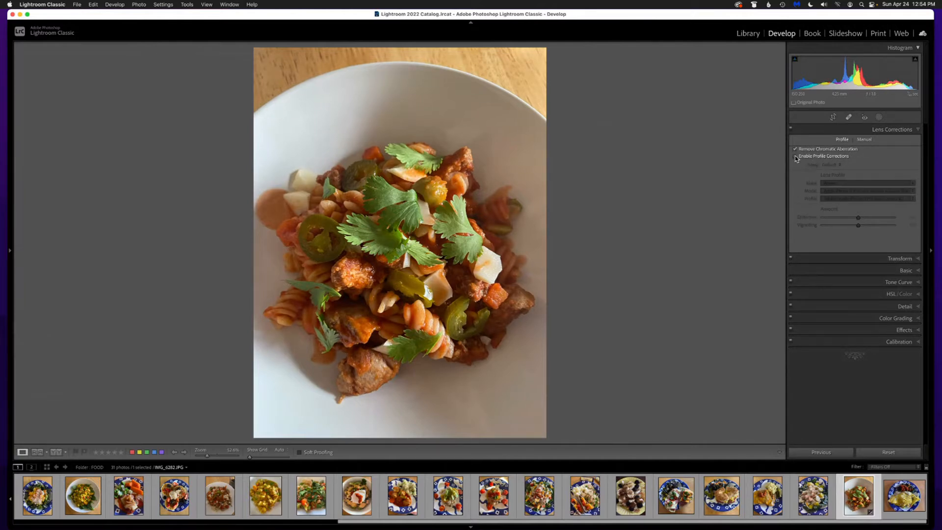
pyautogui.click(796, 156)
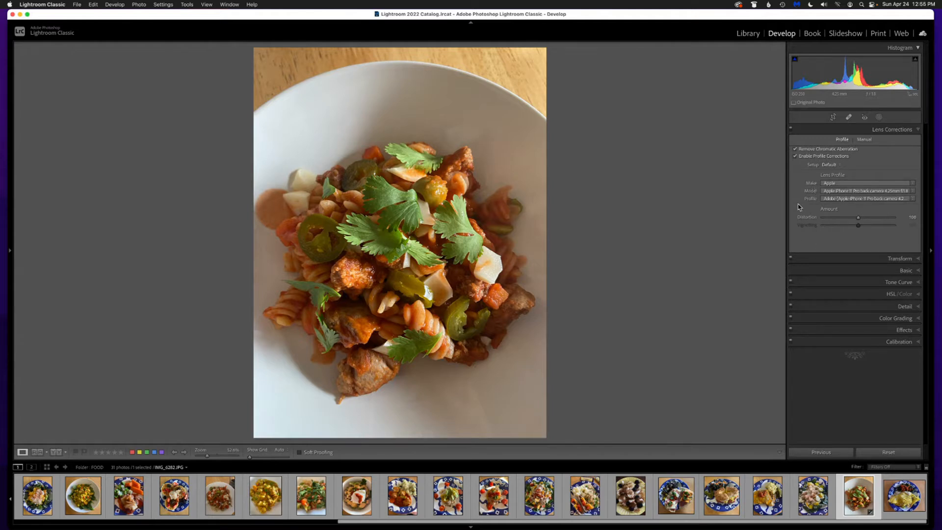
pyautogui.click(901, 130)
# Try the Auto and Level Upright corrections on the photo, and set Upright back to Off
pyautogui.click(900, 141)
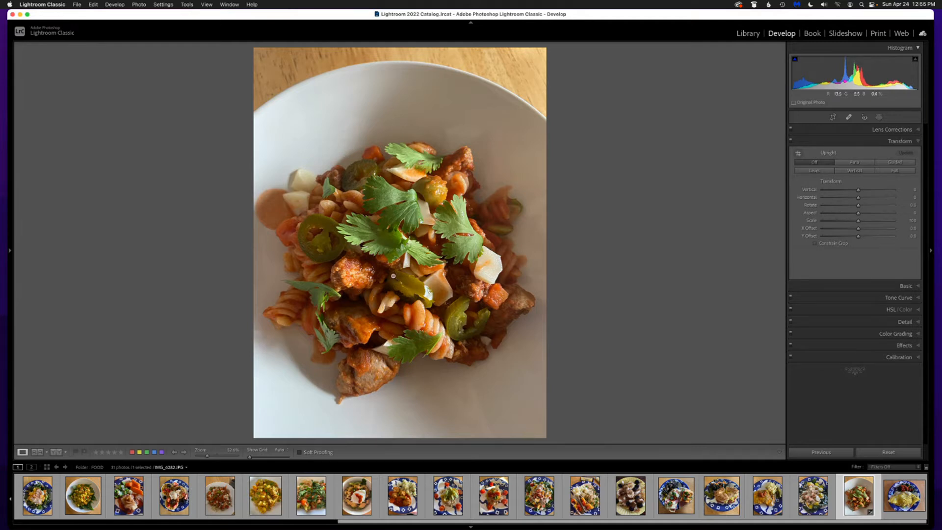
pyautogui.click(858, 165)
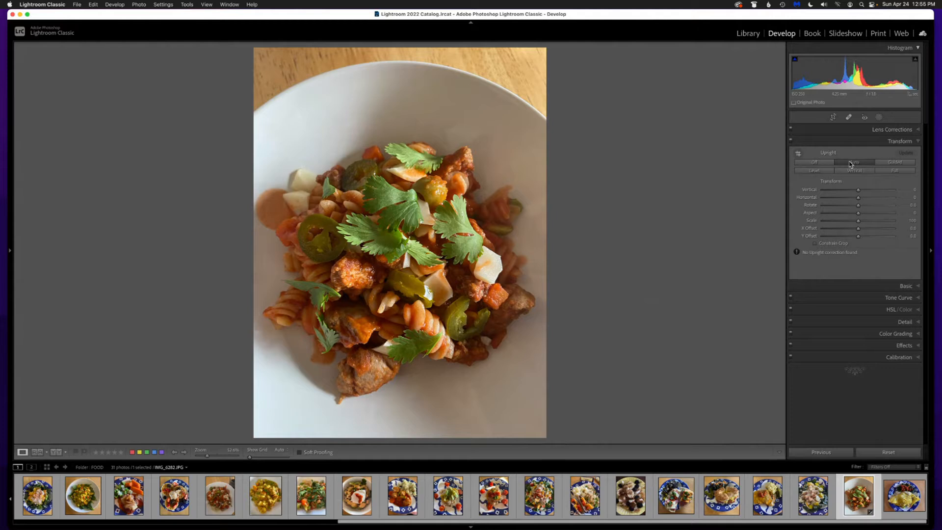
pyautogui.click(810, 173)
pyautogui.click(814, 162)
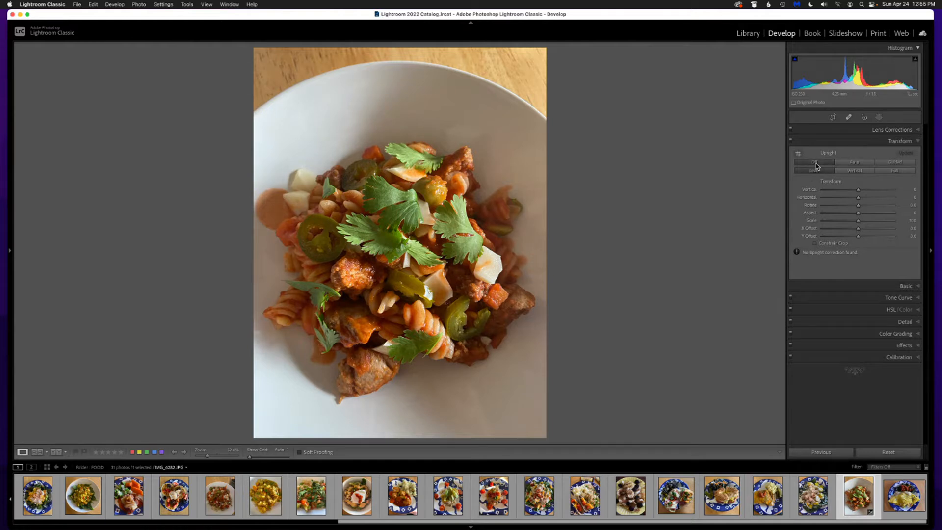
pyautogui.click(896, 142)
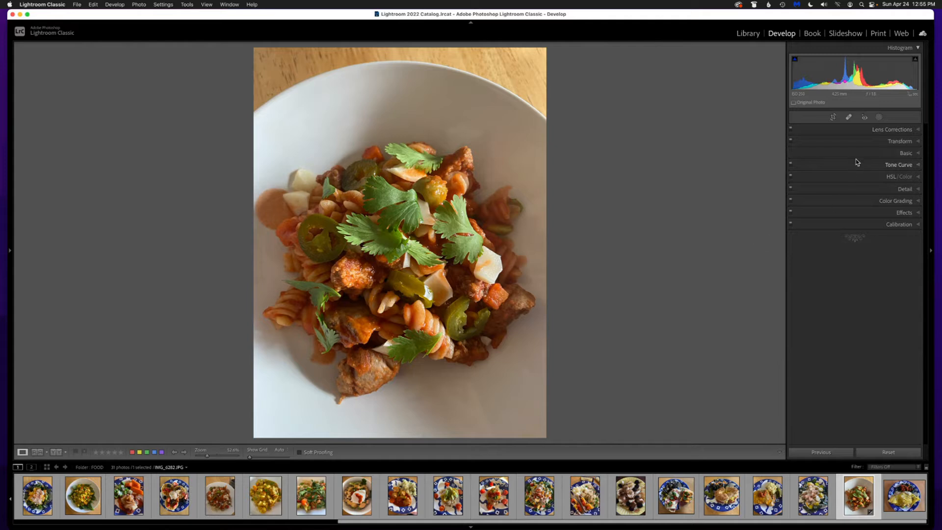
# Neutralize the white balance from the plate's upper right area, compare before and after, and fine-tune Temp to -14 and Tint to -17
pyautogui.click(894, 156)
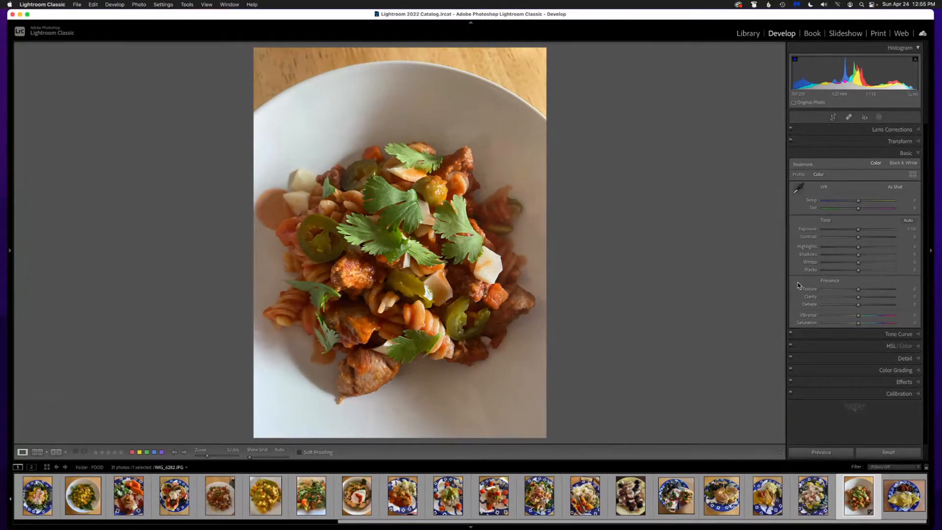
pyautogui.click(799, 189)
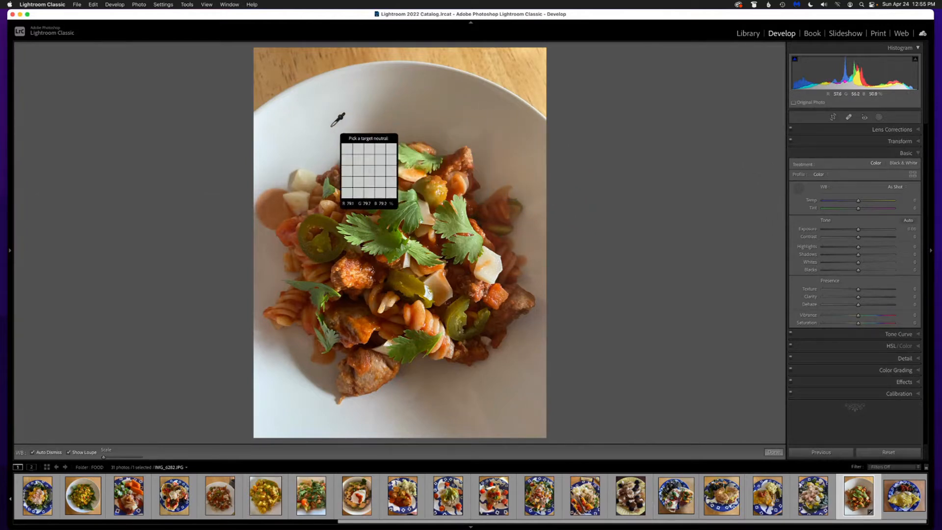
pyautogui.click(477, 112)
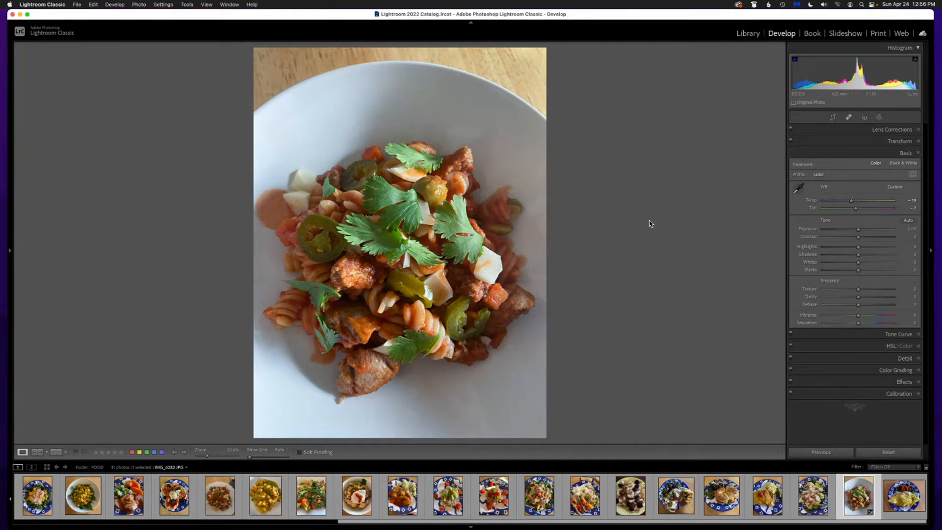
pyautogui.press('y')
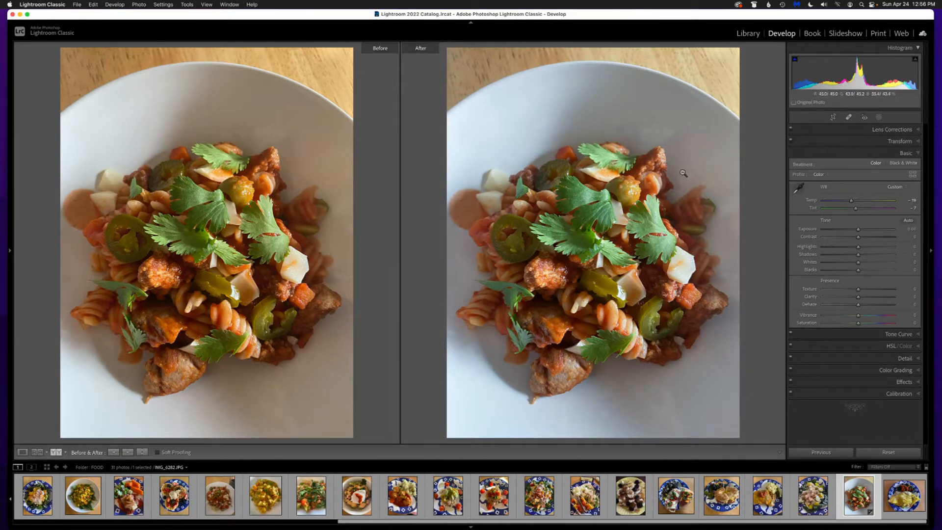
pyautogui.press('y')
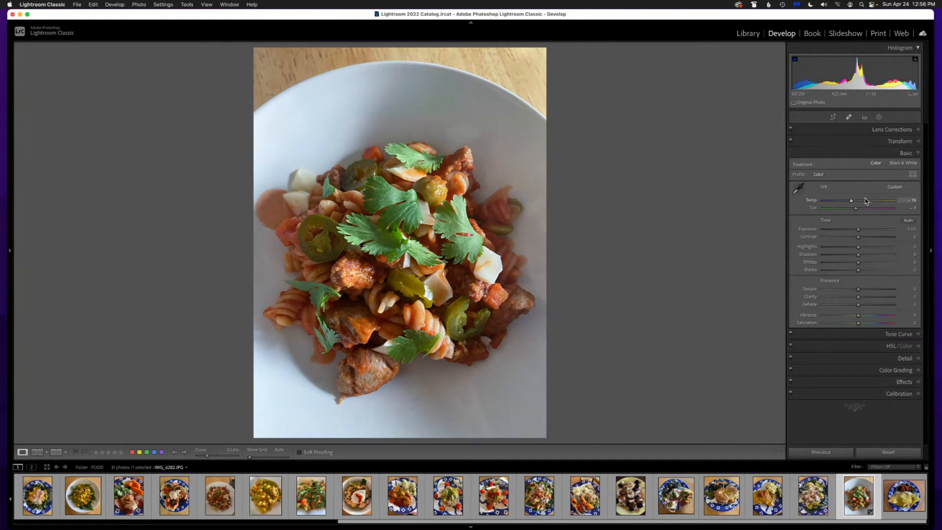
pyautogui.moveTo(852, 203); pyautogui.dragTo(854, 204)
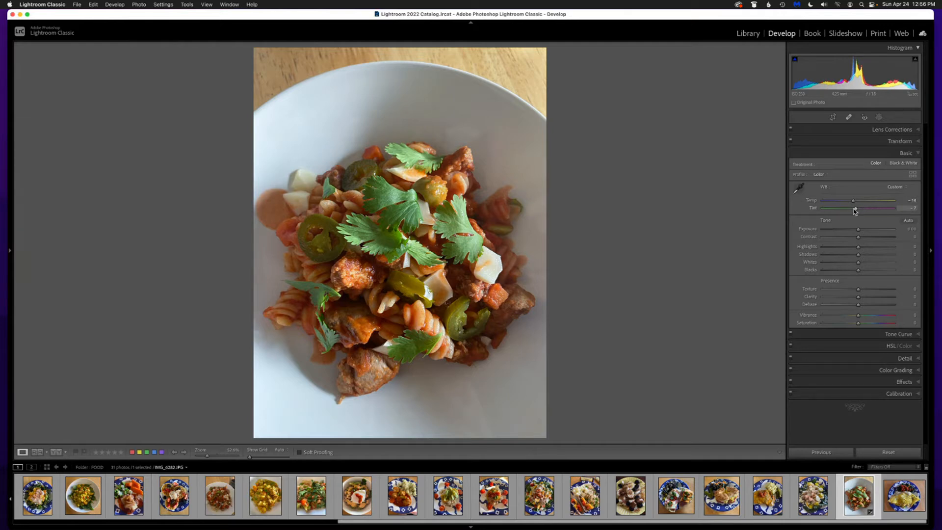
pyautogui.moveTo(855, 210); pyautogui.dragTo(852, 210)
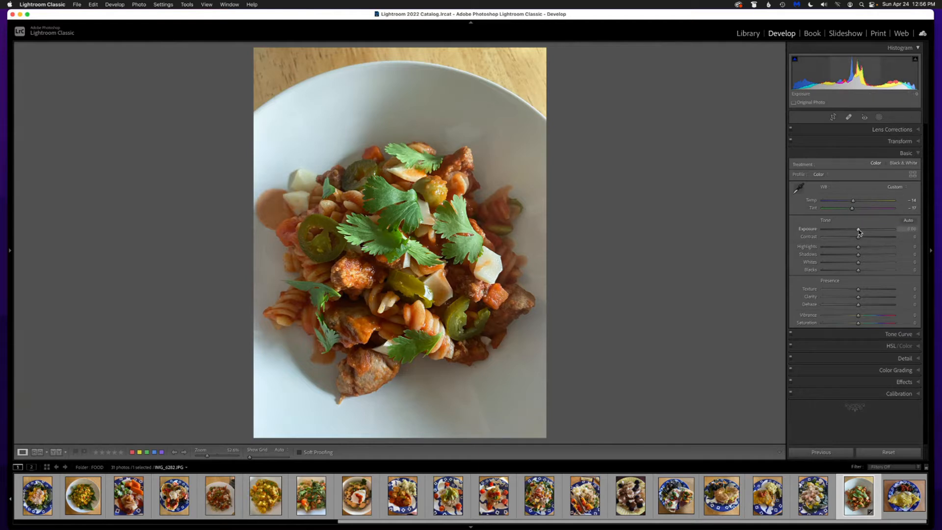
# Adjust the tone: Exposure about +0.6, Contrast +25, Highlights about -46, Shadows +7, Whites +8 and Blacks -4
pyautogui.moveTo(859, 232); pyautogui.dragTo(863, 233)
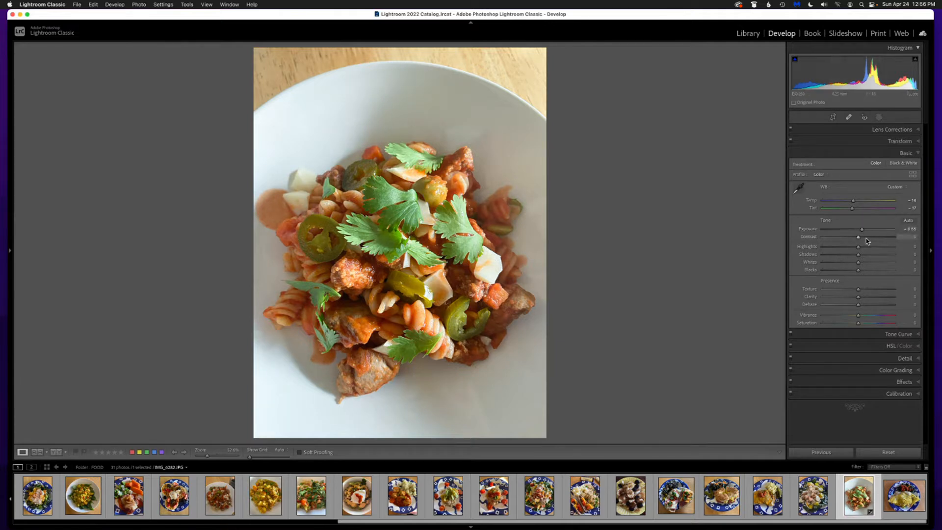
pyautogui.moveTo(858, 238); pyautogui.dragTo(867, 240)
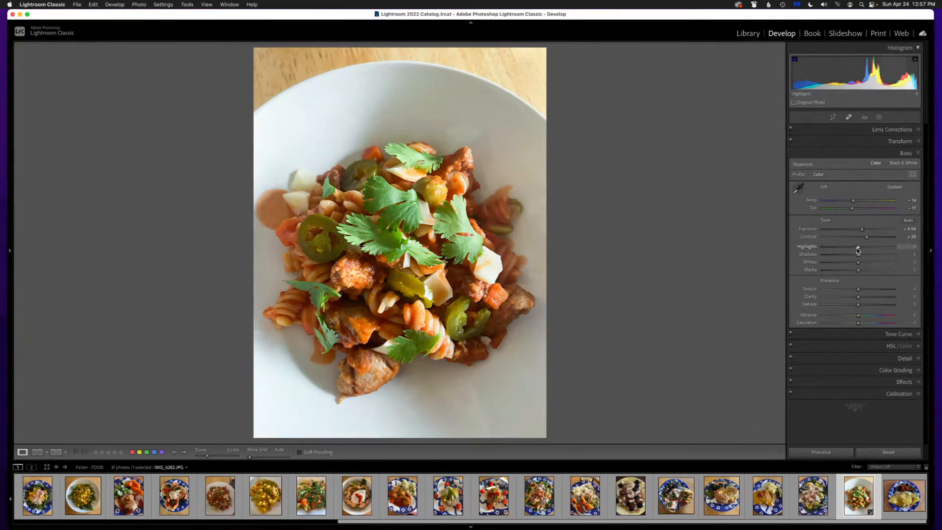
pyautogui.moveTo(858, 250)
pyautogui.mouseDown()
pyautogui.moveTo(836, 250)
pyautogui.moveTo(845, 250)
pyautogui.mouseUp()
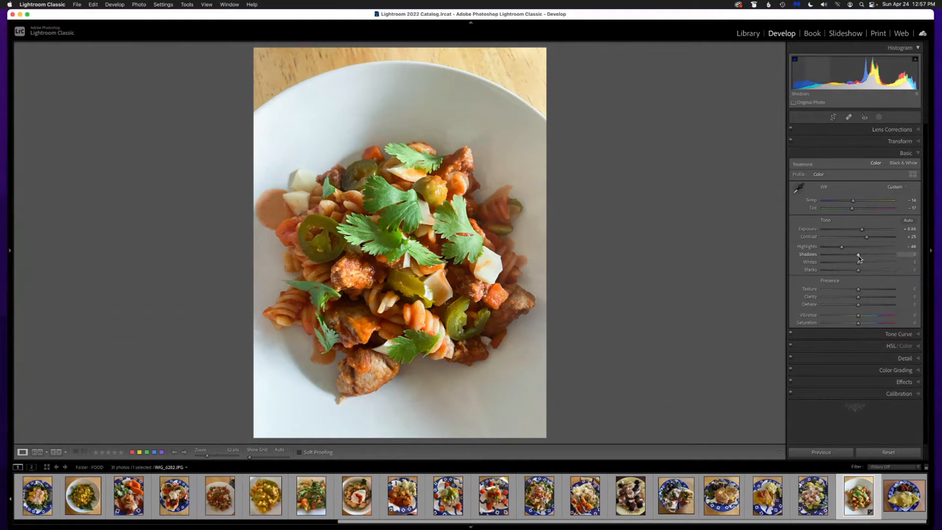
pyautogui.moveTo(858, 256)
pyautogui.mouseDown()
pyautogui.moveTo(849, 256)
pyautogui.moveTo(875, 256)
pyautogui.moveTo(843, 254)
pyautogui.mouseUp()
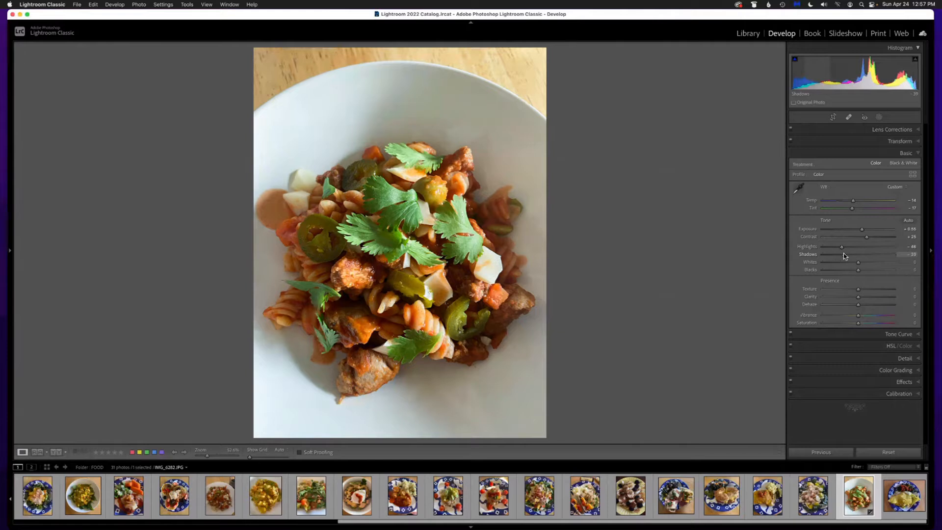
pyautogui.moveTo(843, 253); pyautogui.dragTo(862, 257)
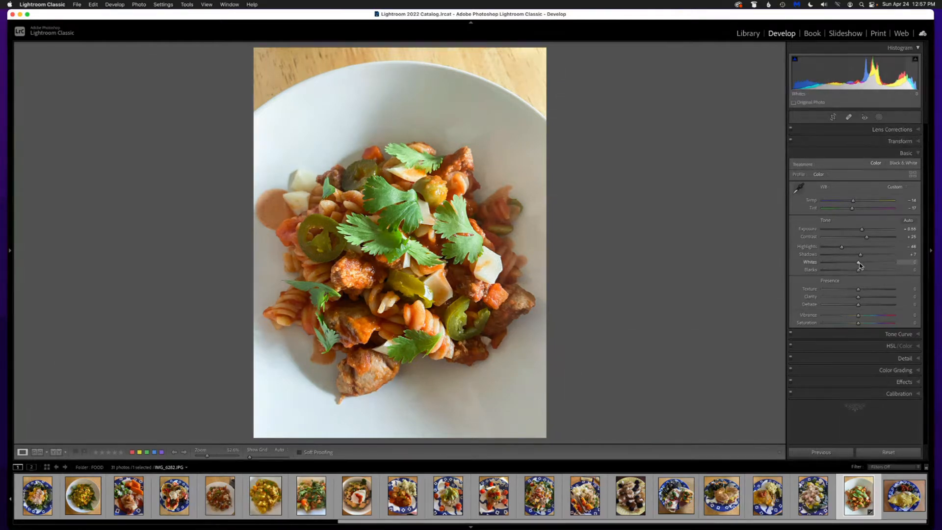
pyautogui.moveTo(861, 266); pyautogui.dragTo(863, 265)
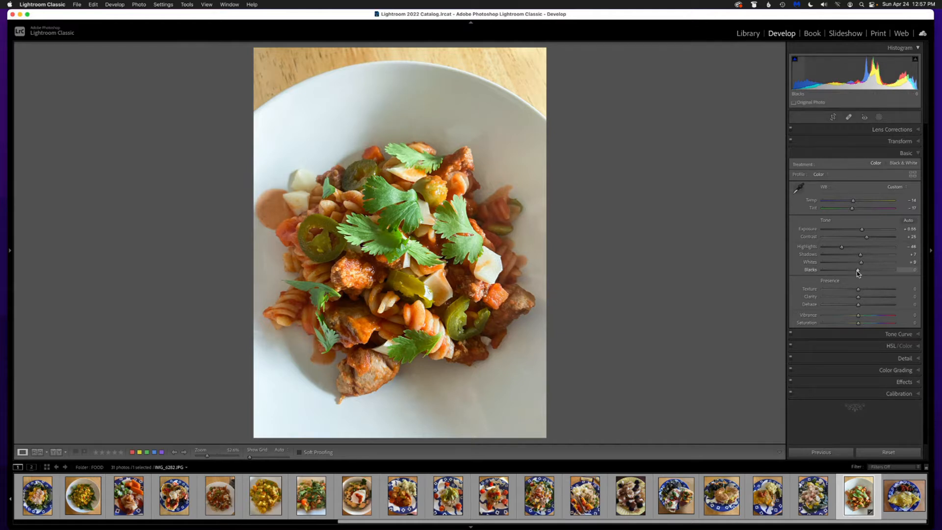
pyautogui.moveTo(857, 270); pyautogui.dragTo(856, 272)
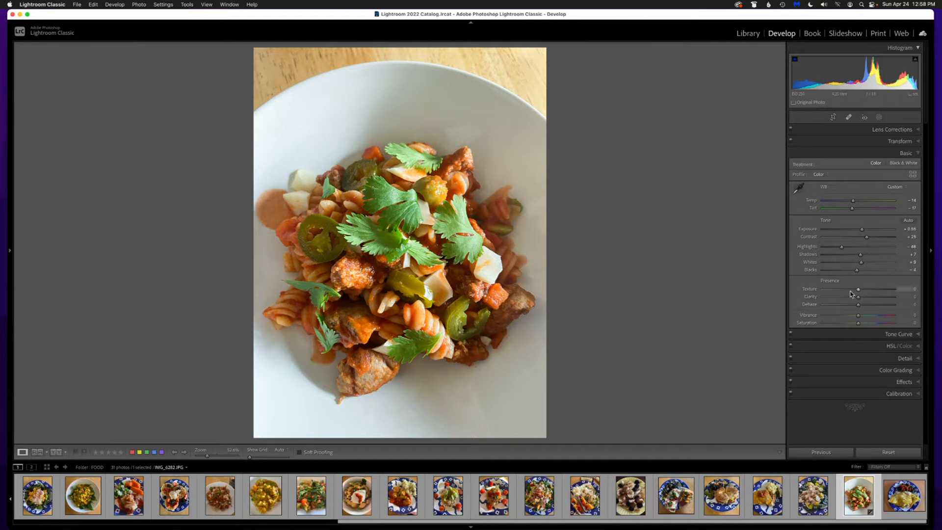
# Test Texture at +100 and reset it, set Texture to +23, and compare the photo before and after
pyautogui.moveTo(859, 293); pyautogui.dragTo(922, 297)
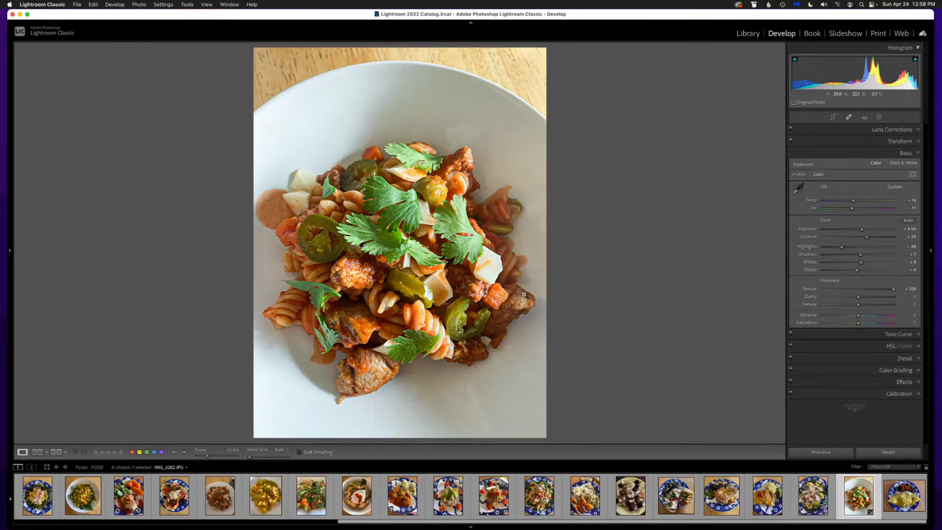
pyautogui.doubleClick(894, 293)
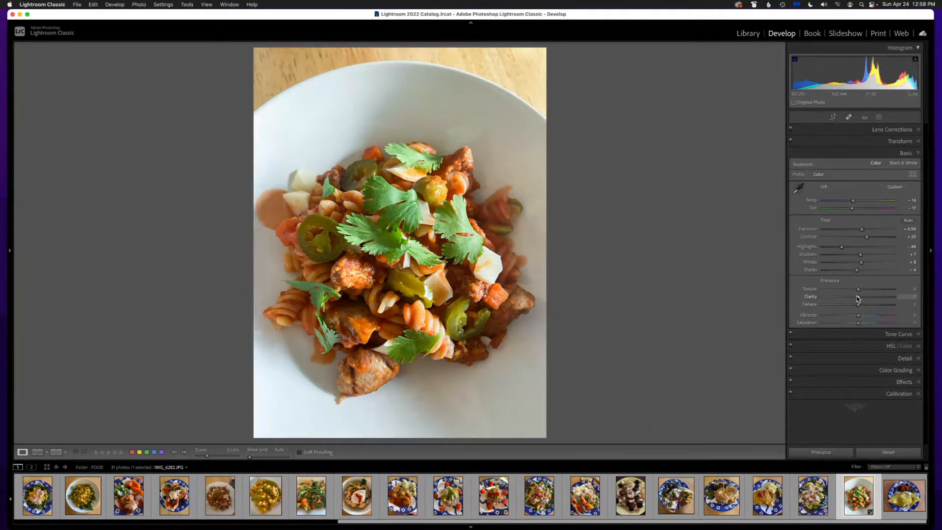
pyautogui.moveTo(858, 298)
pyautogui.mouseDown()
pyautogui.moveTo(891, 297)
pyautogui.moveTo(858, 296)
pyautogui.moveTo(863, 291)
pyautogui.mouseUp()
pyautogui.press('y')
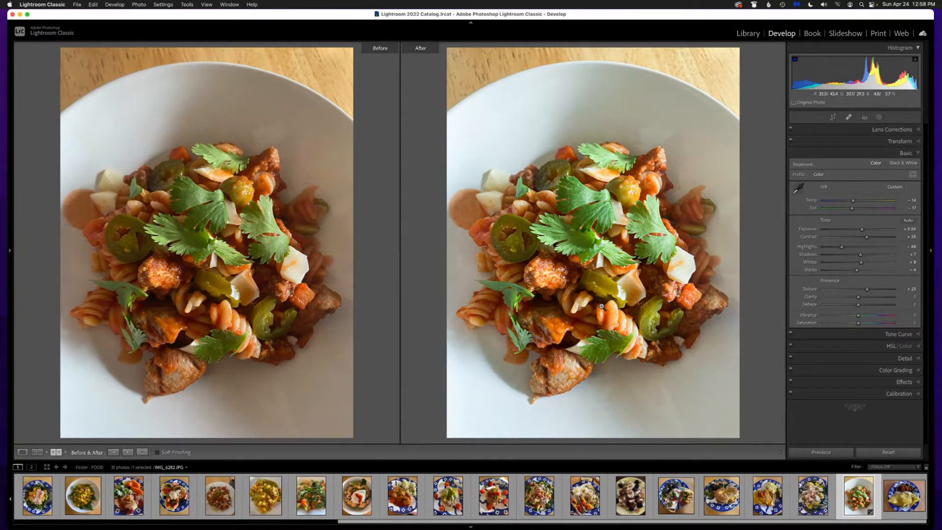
pyautogui.press('y')
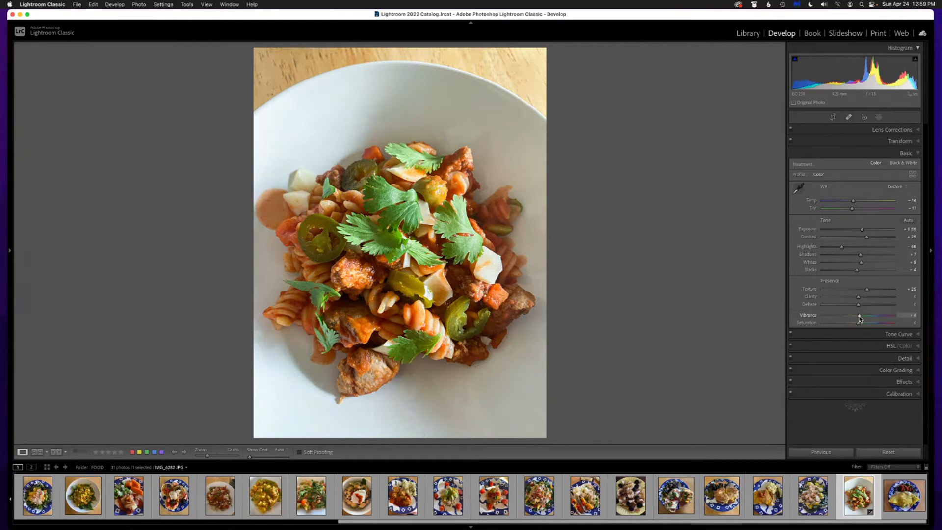
# Try Vibrance at -100 and Saturation at +100, resetting each to its default after the test
pyautogui.moveTo(859, 318); pyautogui.dragTo(870, 317)
pyautogui.moveTo(870, 318); pyautogui.dragTo(818, 321)
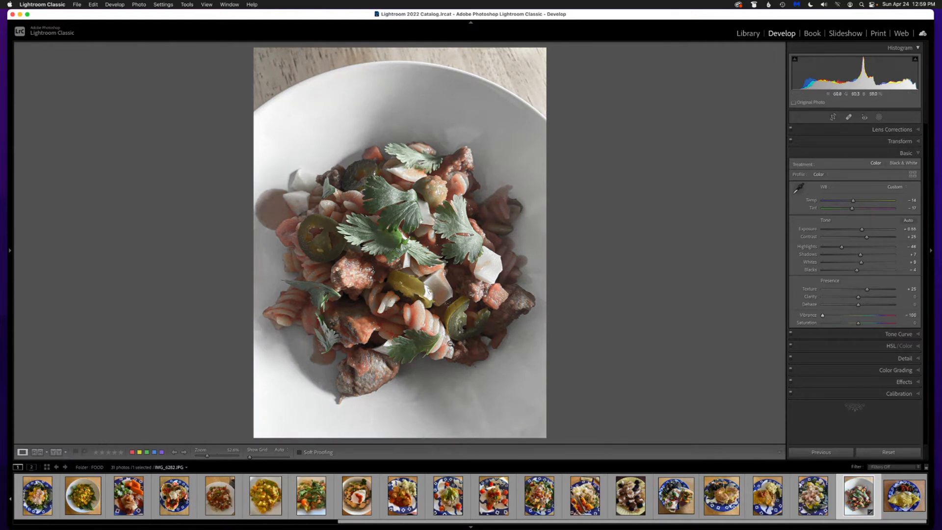
pyautogui.doubleClick(823, 316)
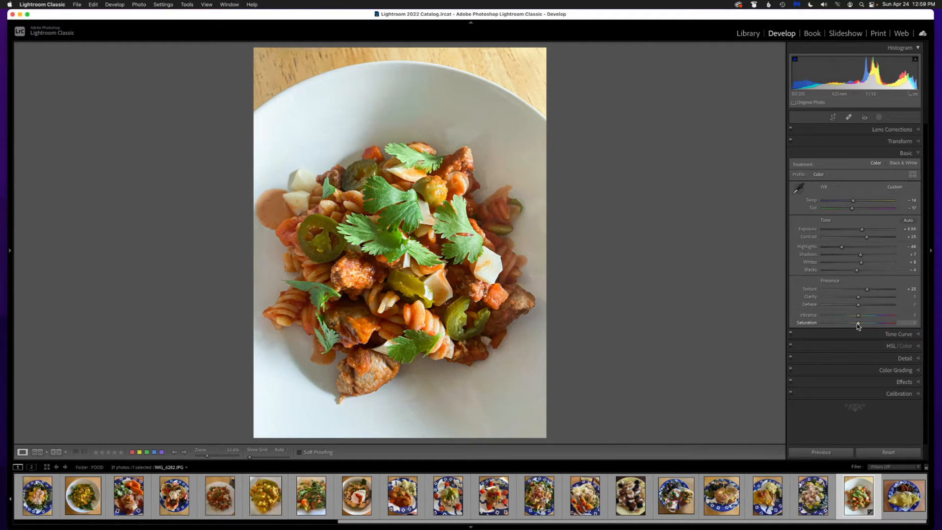
pyautogui.moveTo(857, 323); pyautogui.dragTo(905, 325)
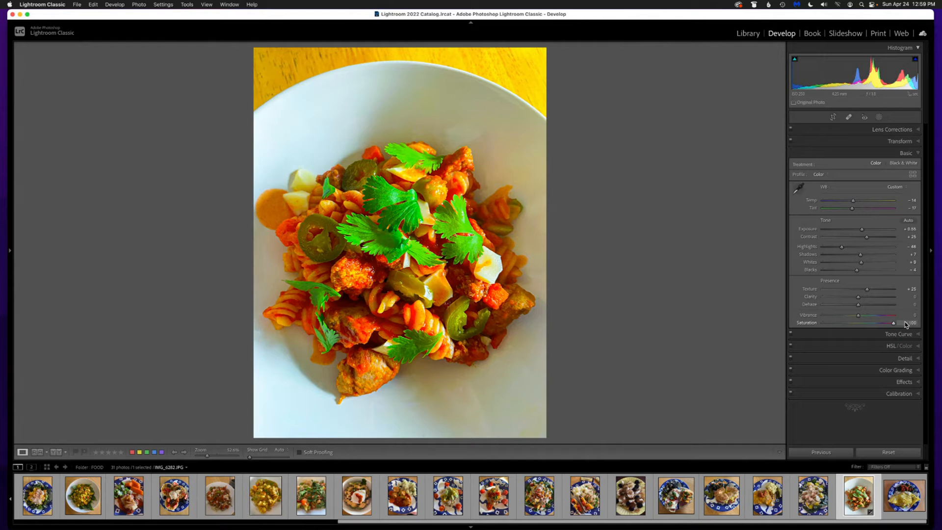
pyautogui.doubleClick(893, 325)
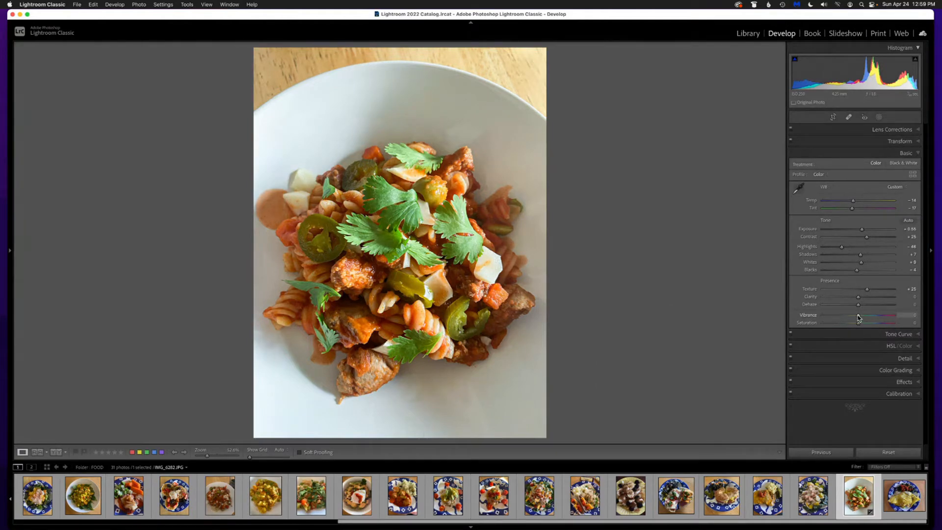
# Raise the photo's Vibrance to +13
pyautogui.moveTo(859, 318); pyautogui.dragTo(861, 318)
pyautogui.moveTo(864, 318); pyautogui.dragTo(858, 317)
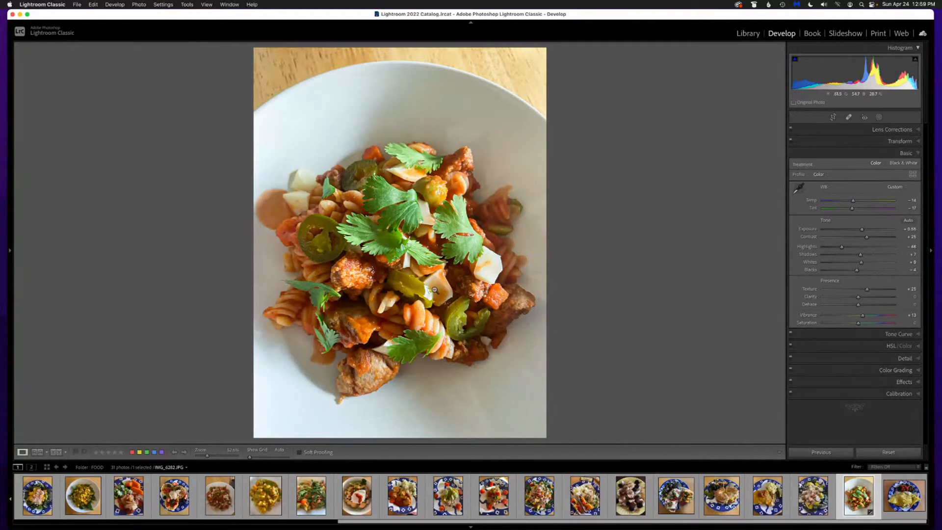
# Try the Highlights, Lights, Darks and Shadows regions of the parametric tone curve, returning each to its default
pyautogui.click(906, 336)
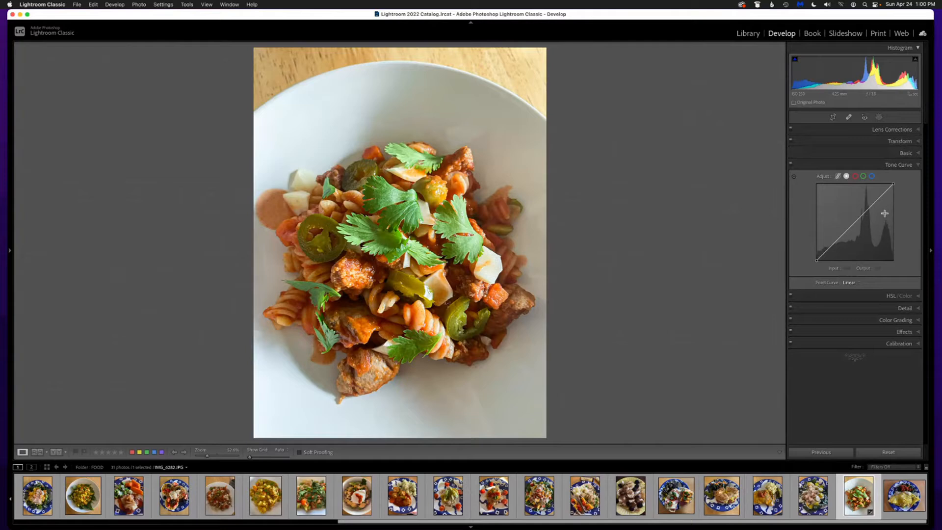
pyautogui.click(838, 176)
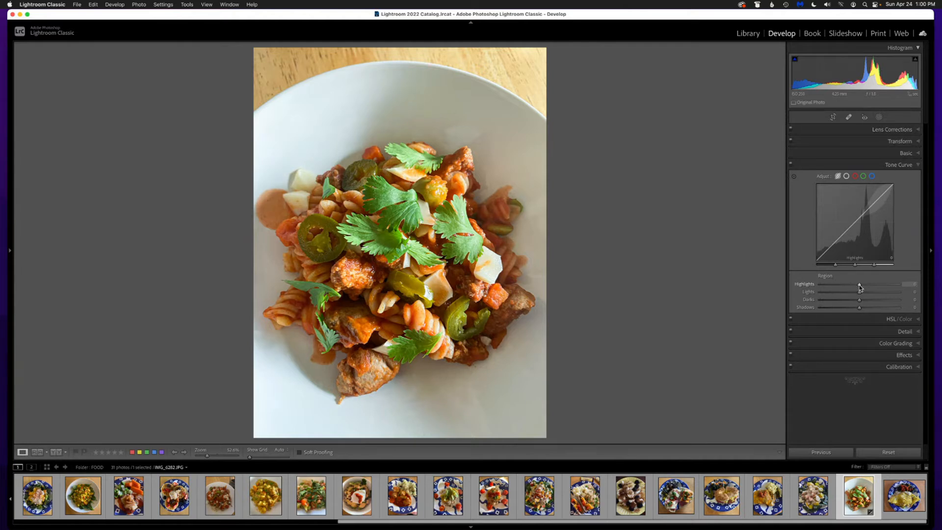
pyautogui.moveTo(861, 288)
pyautogui.mouseDown()
pyautogui.moveTo(871, 286)
pyautogui.moveTo(830, 285)
pyautogui.moveTo(858, 284)
pyautogui.moveTo(867, 294)
pyautogui.moveTo(840, 294)
pyautogui.moveTo(874, 302)
pyautogui.moveTo(846, 302)
pyautogui.moveTo(860, 304)
pyautogui.mouseUp()
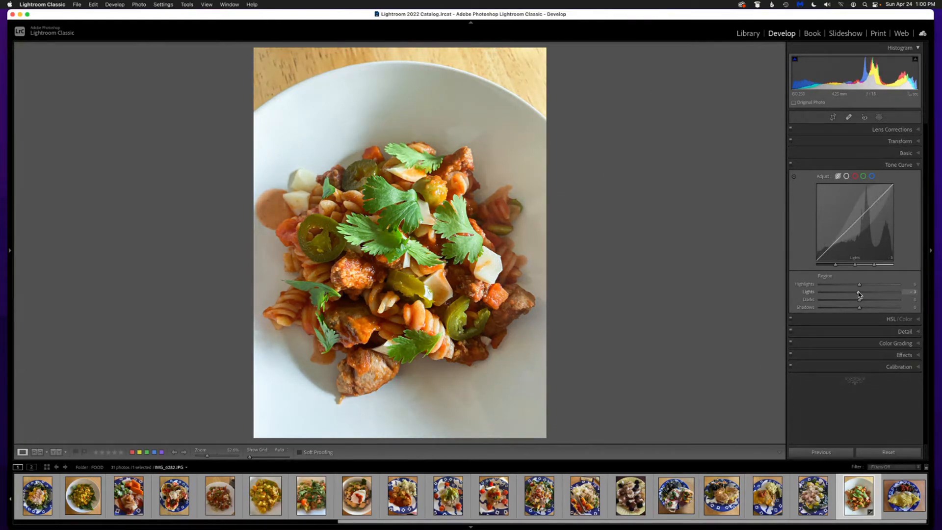
pyautogui.moveTo(859, 294)
pyautogui.mouseDown()
pyautogui.moveTo(856, 307)
pyautogui.moveTo(834, 309)
pyautogui.moveTo(873, 310)
pyautogui.moveTo(861, 311)
pyautogui.mouseUp()
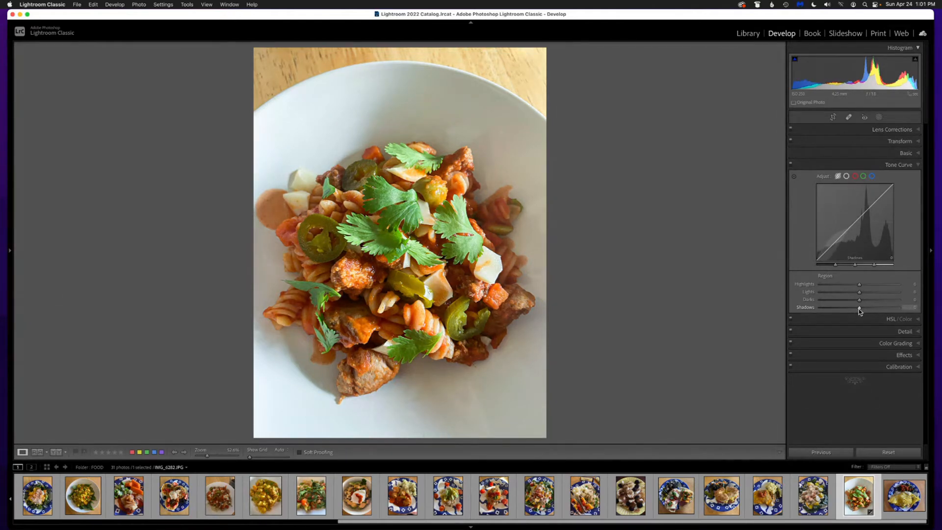
# Shape the RGB point curve with a slightly lowered midtone point, a raised highlight point and a lifted shadow point
pyautogui.click(847, 177)
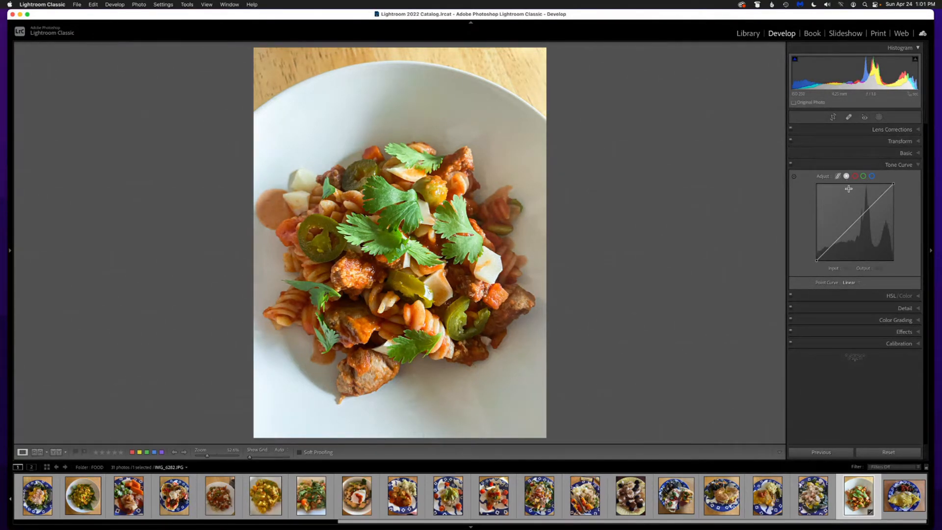
pyautogui.click(855, 222)
pyautogui.moveTo(854, 224); pyautogui.dragTo(858, 226)
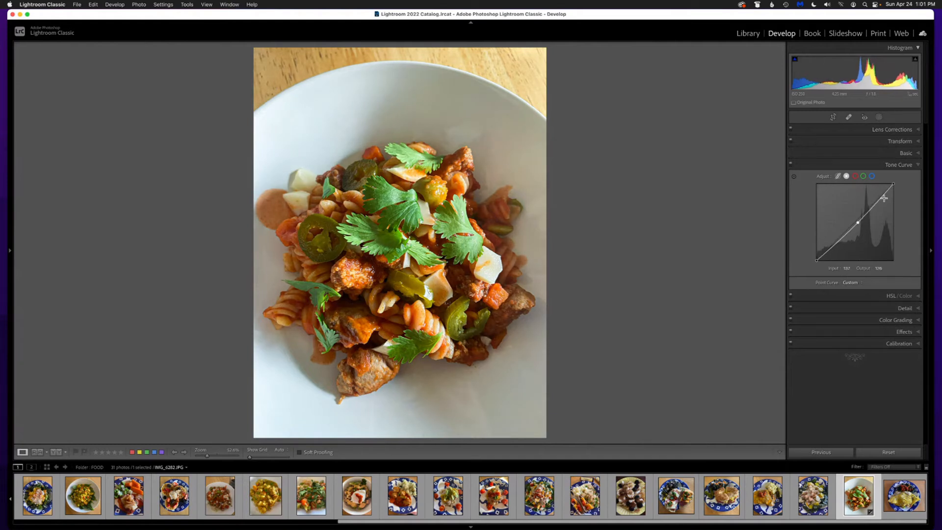
pyautogui.moveTo(885, 194); pyautogui.dragTo(886, 193)
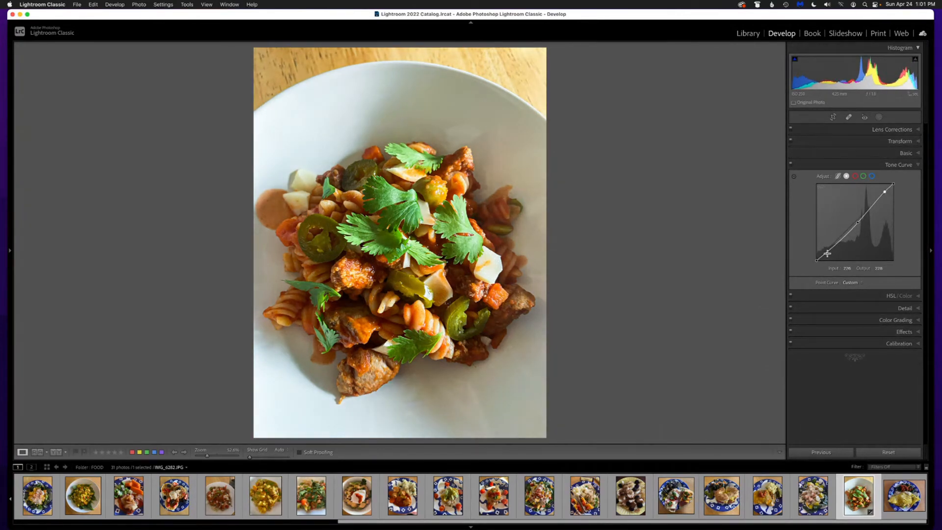
pyautogui.moveTo(827, 254); pyautogui.dragTo(829, 248)
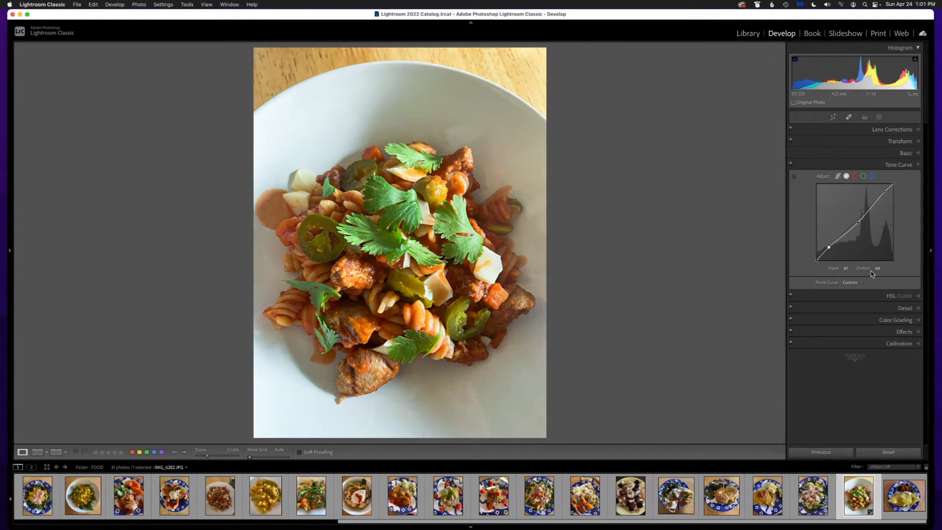
# Look through the red, green and blue channel curves and add a midtone point near the center of the red curve
pyautogui.click(855, 176)
pyautogui.click(863, 176)
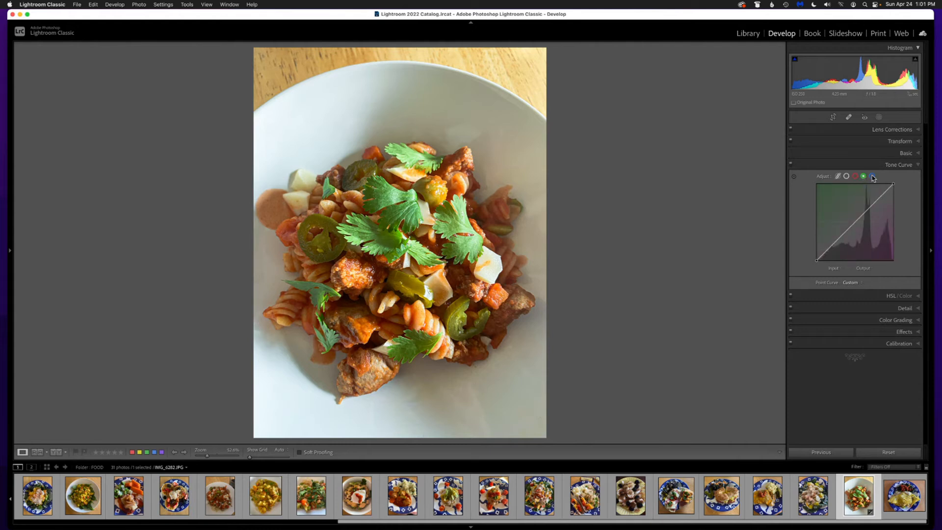
pyautogui.click(872, 177)
pyautogui.click(854, 177)
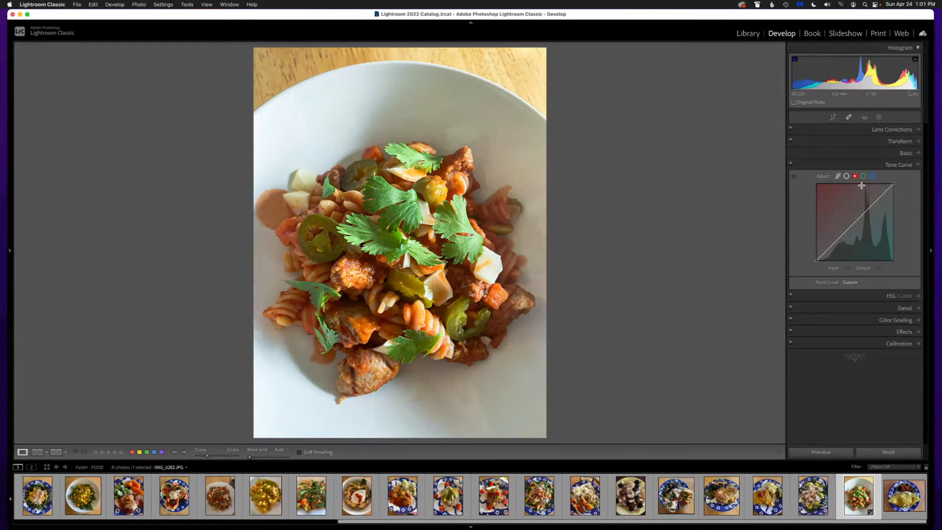
pyautogui.click(856, 222)
pyautogui.moveTo(857, 225)
pyautogui.mouseDown()
pyautogui.moveTo(856, 216)
pyautogui.moveTo(859, 222)
pyautogui.mouseUp()
# Switch the color adjustments to HSL mode and test shifting the Green hue
pyautogui.click(904, 296)
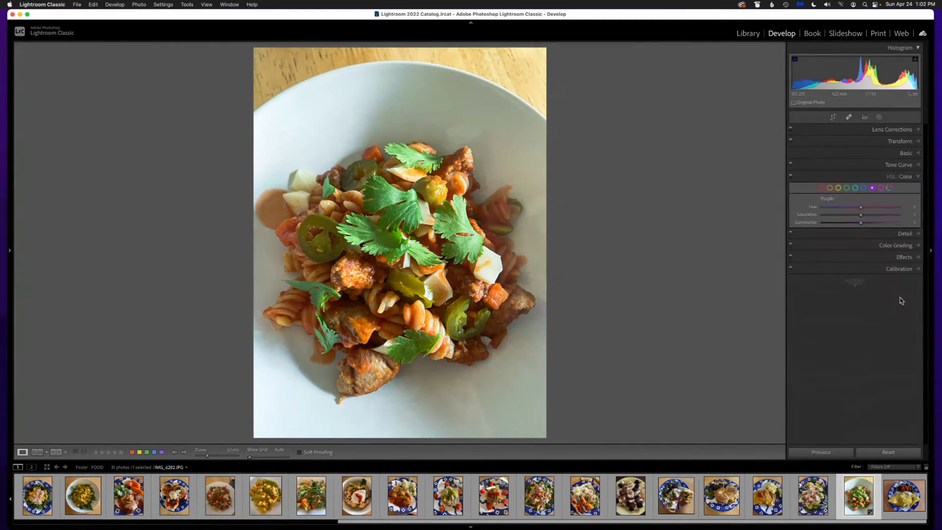
pyautogui.click(888, 177)
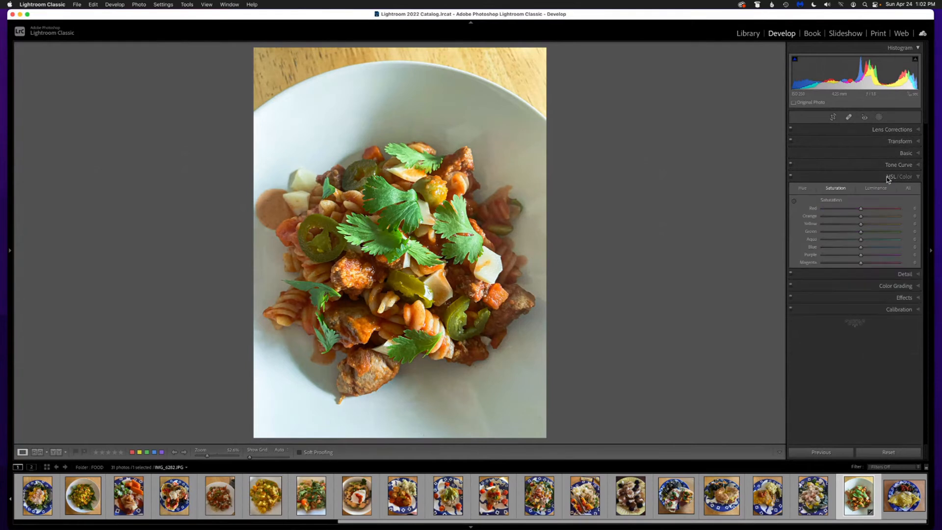
pyautogui.click(802, 190)
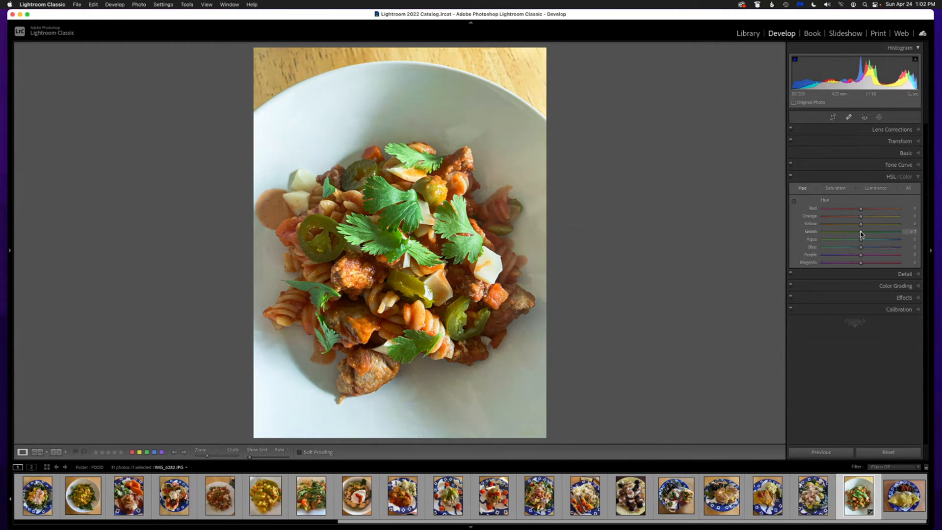
pyautogui.moveTo(872, 234)
pyautogui.mouseDown()
pyautogui.moveTo(889, 235)
pyautogui.moveTo(835, 234)
pyautogui.moveTo(859, 234)
pyautogui.mouseUp()
# Use targeted Saturation adjustment to test reducing the wooden table's color, and adjust the orange and yellow tones on the pasta
pyautogui.click(835, 190)
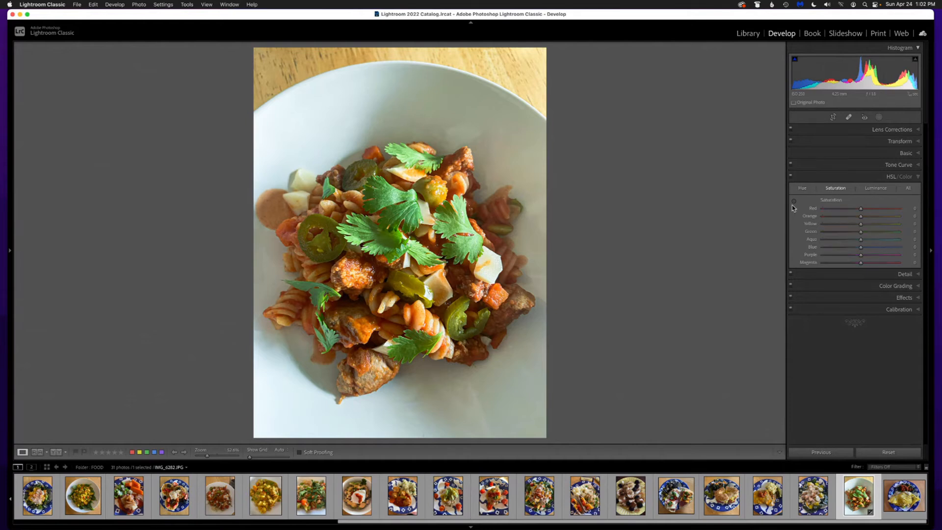
pyautogui.click(794, 202)
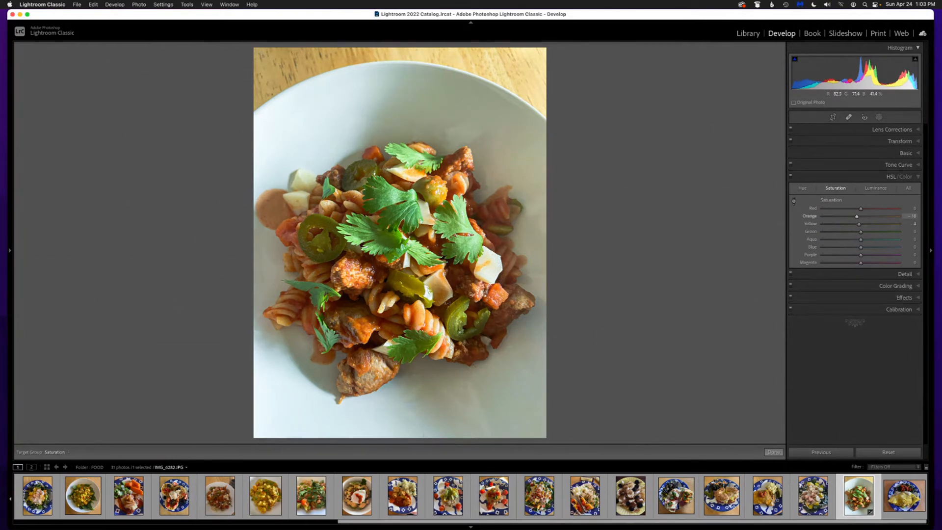
pyautogui.moveTo(290, 69); pyautogui.dragTo(289, 75)
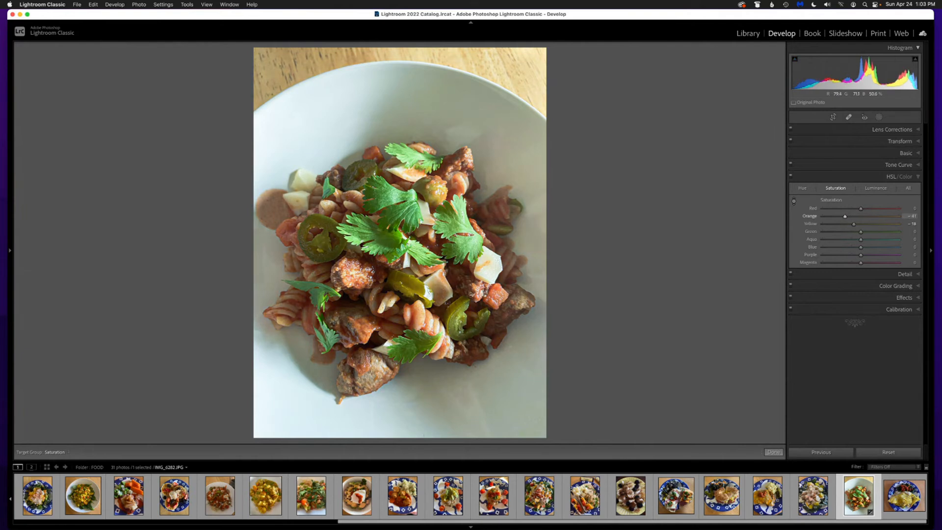
pyautogui.moveTo(290, 74); pyautogui.dragTo(289, 63)
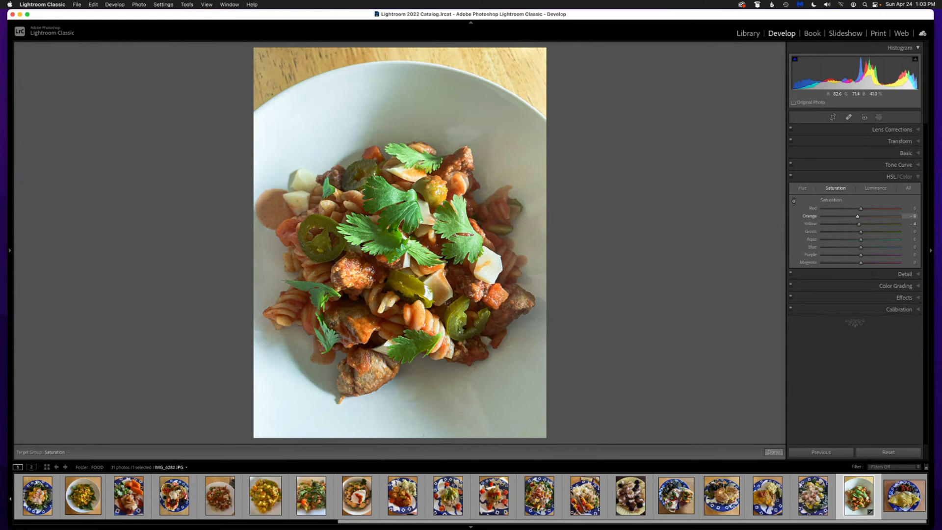
pyautogui.moveTo(422, 316); pyautogui.dragTo(420, 313)
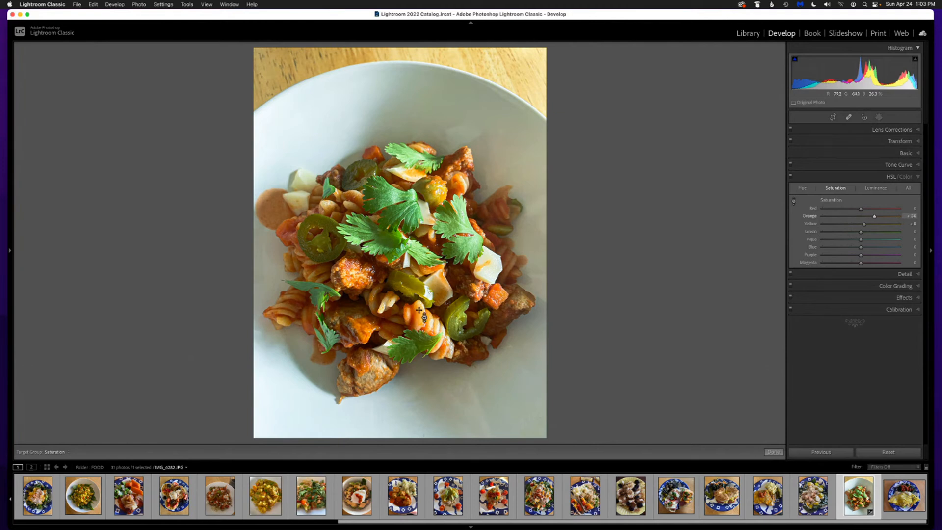
pyautogui.moveTo(422, 319); pyautogui.dragTo(457, 346)
# Review the RGB point curve and Basic settings, and view the edited pasta photo enlarged in the Library
pyautogui.click(893, 165)
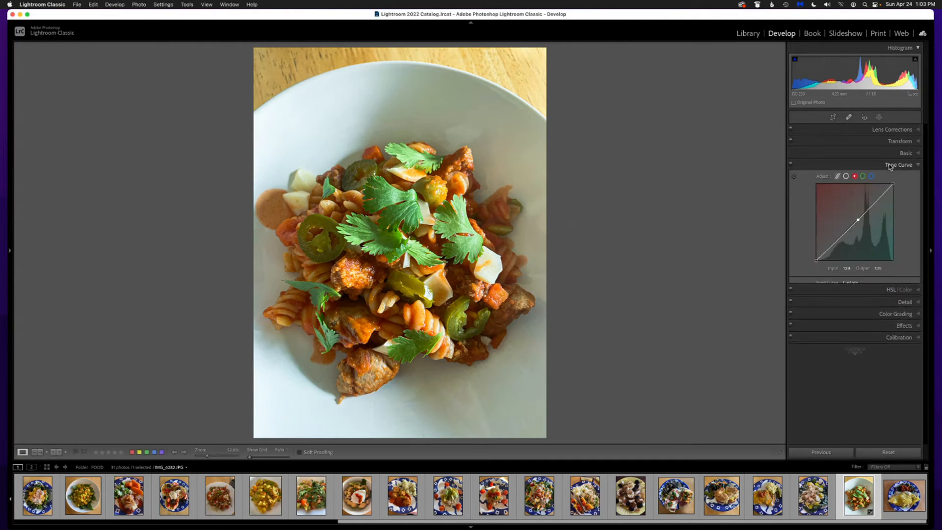
pyautogui.click(847, 176)
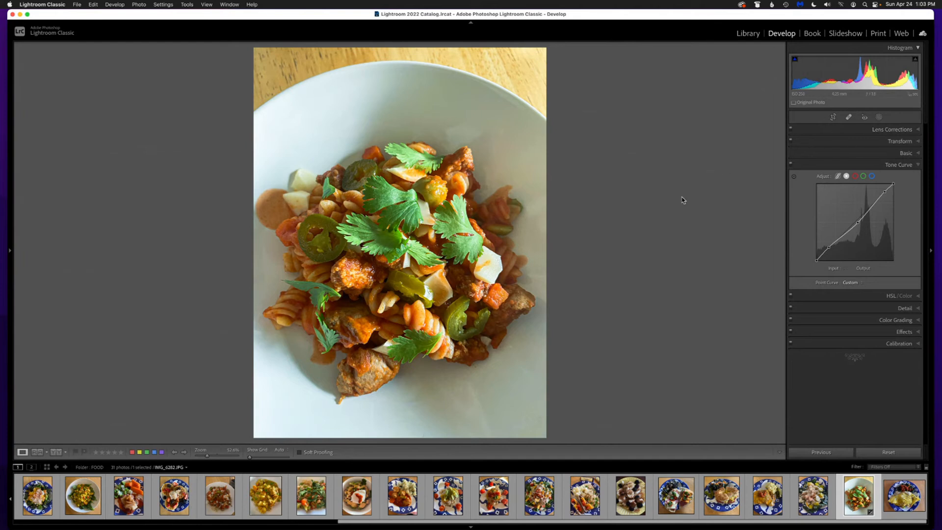
pyautogui.click(906, 153)
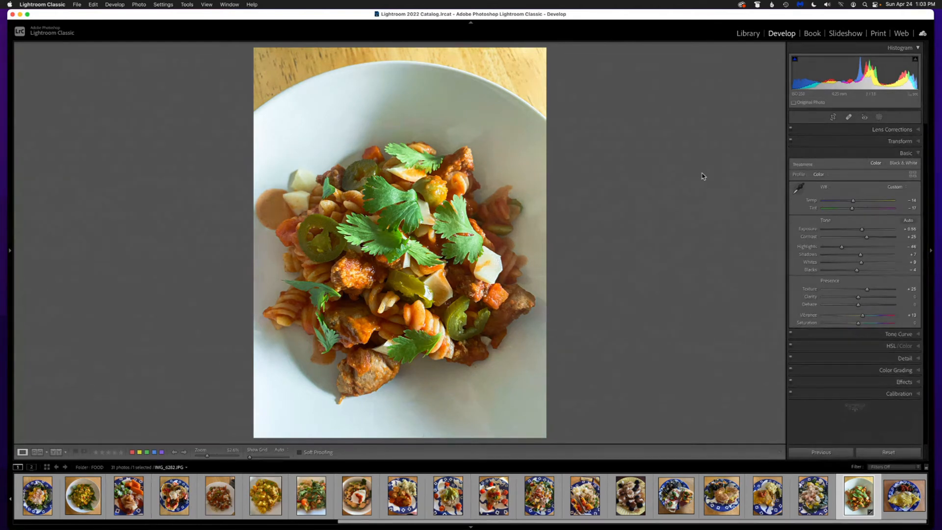
pyautogui.press('g')
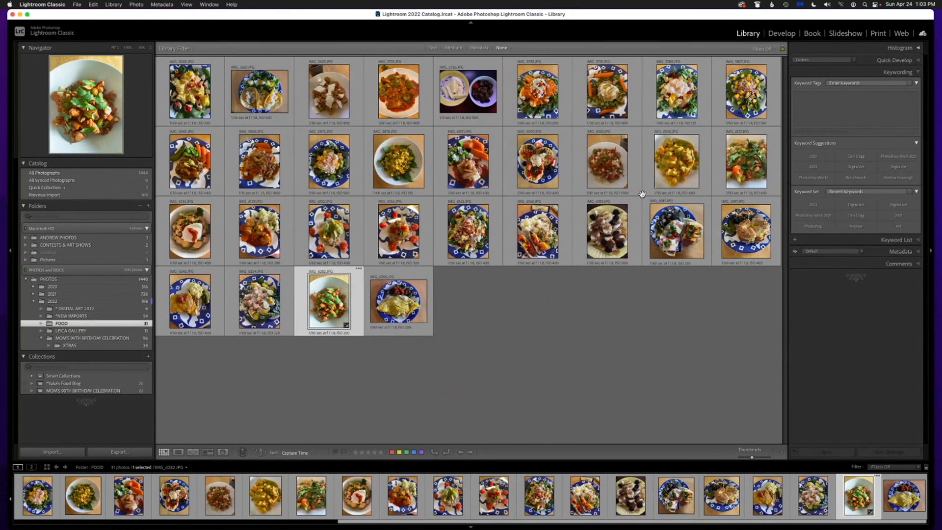
pyautogui.doubleClick(330, 308)
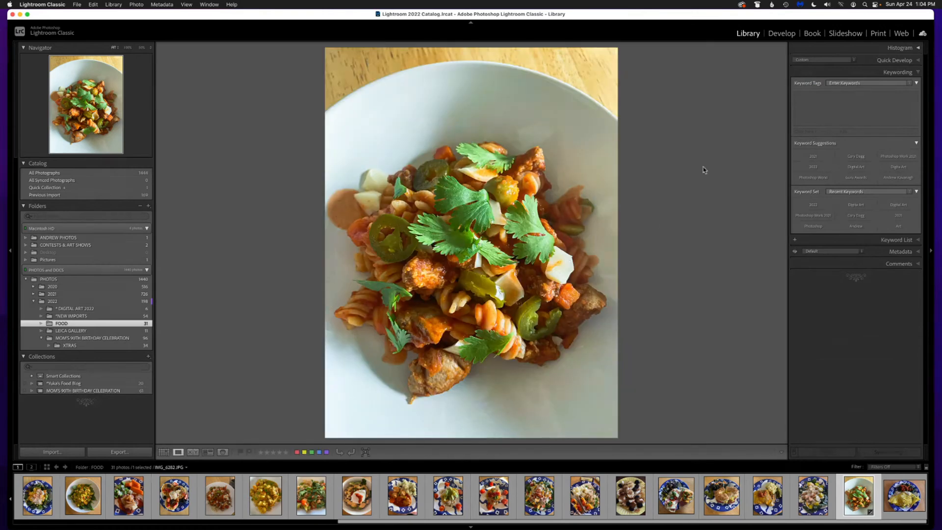
# Copy the pasta photo's develop settings, including Basic, Tone Curve, HSL/Color, Sharpening and Calibration, with Color Grading excluded
pyautogui.click(781, 33)
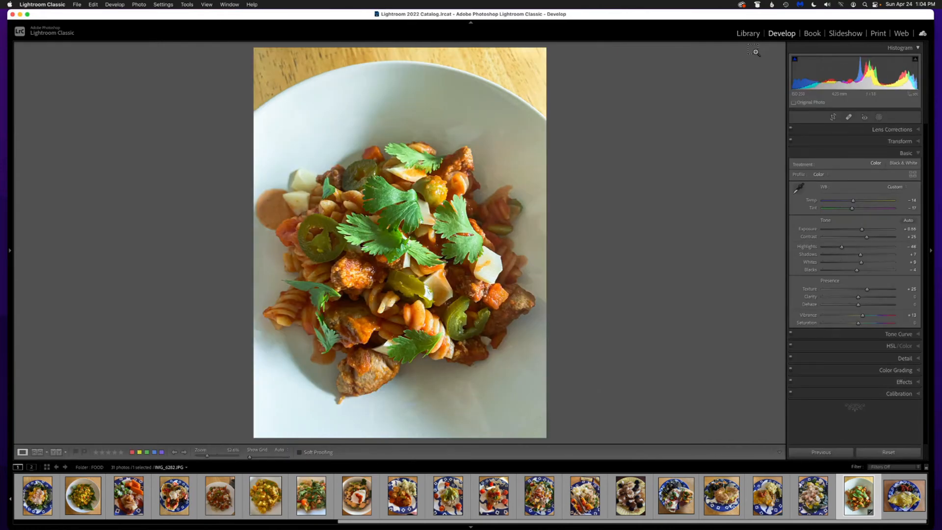
pyautogui.press('super+shift+c')
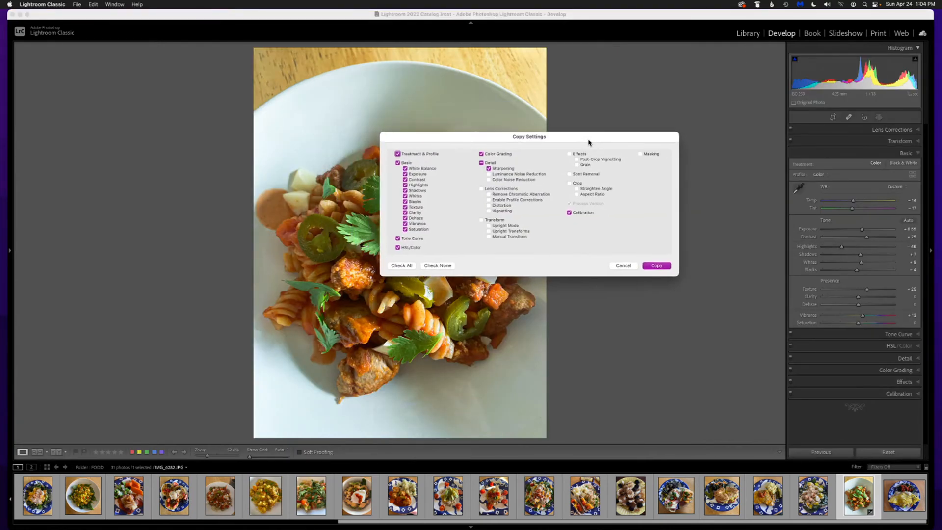
pyautogui.moveTo(588, 143); pyautogui.dragTo(693, 145)
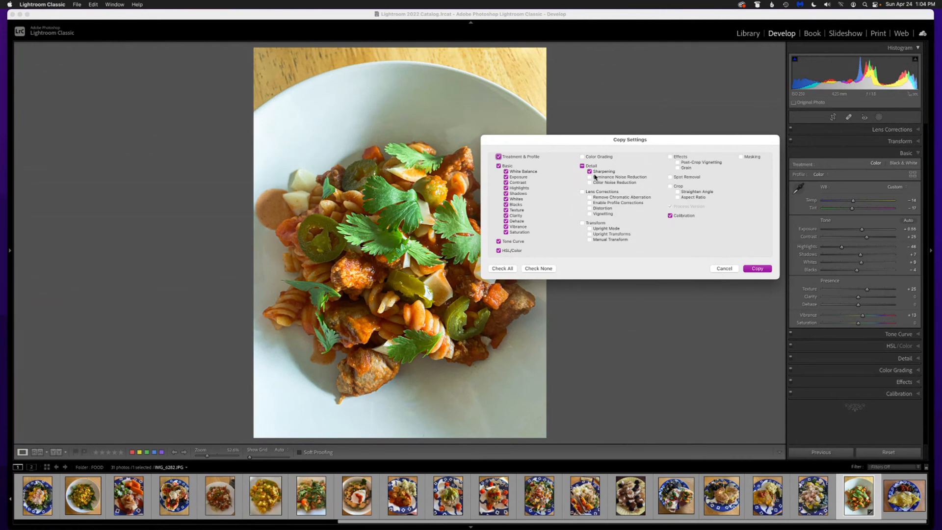
pyautogui.click(758, 268)
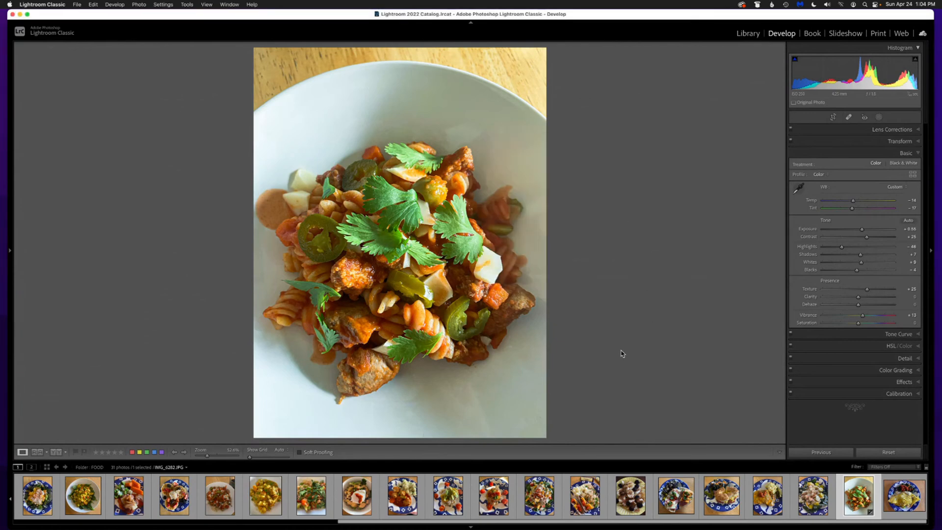
# Paste the copied develop settings onto the salad photo IMG_6254.JPG and the rice dish photo IMG_6127.JPG
pyautogui.press('g')
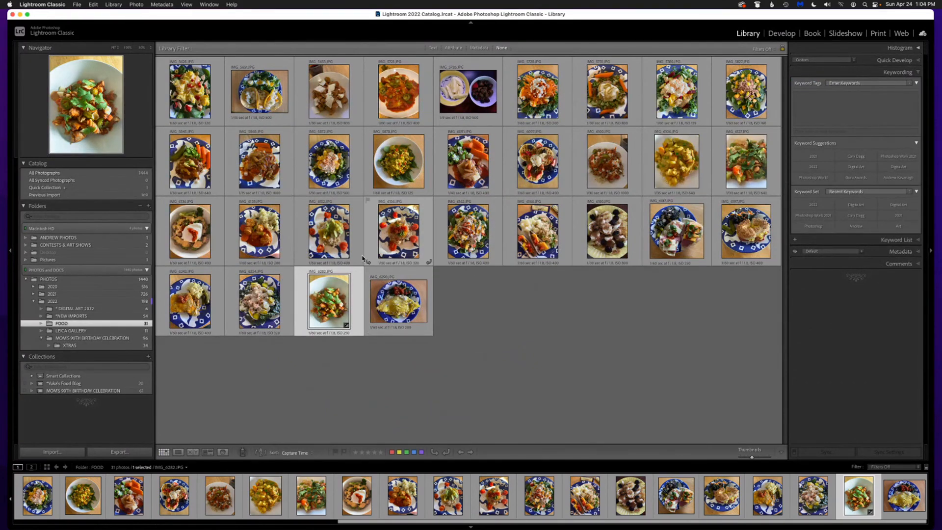
pyautogui.doubleClick(257, 300)
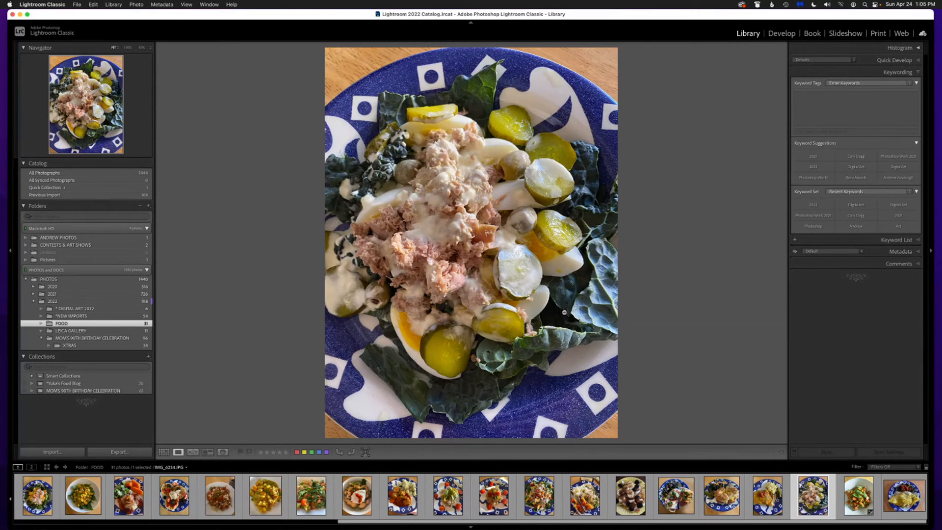
pyautogui.click(782, 35)
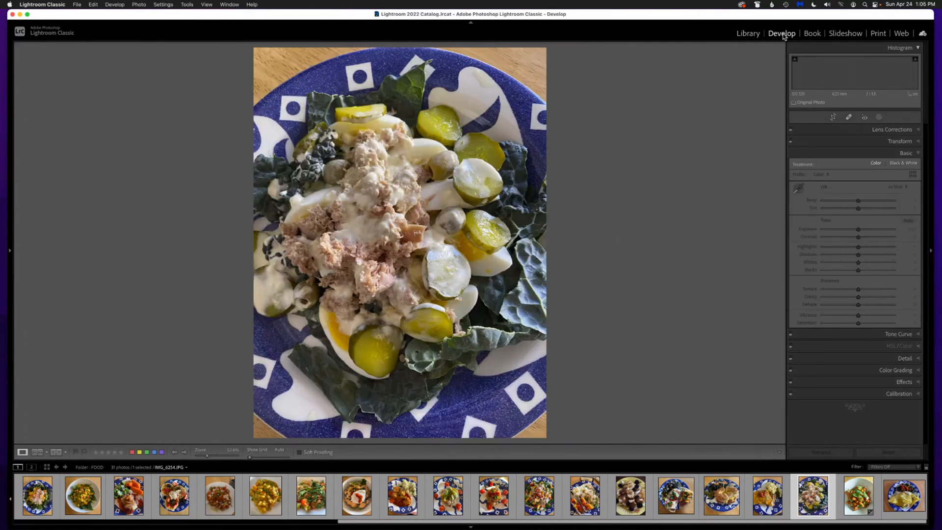
pyautogui.press('super+shift+v')
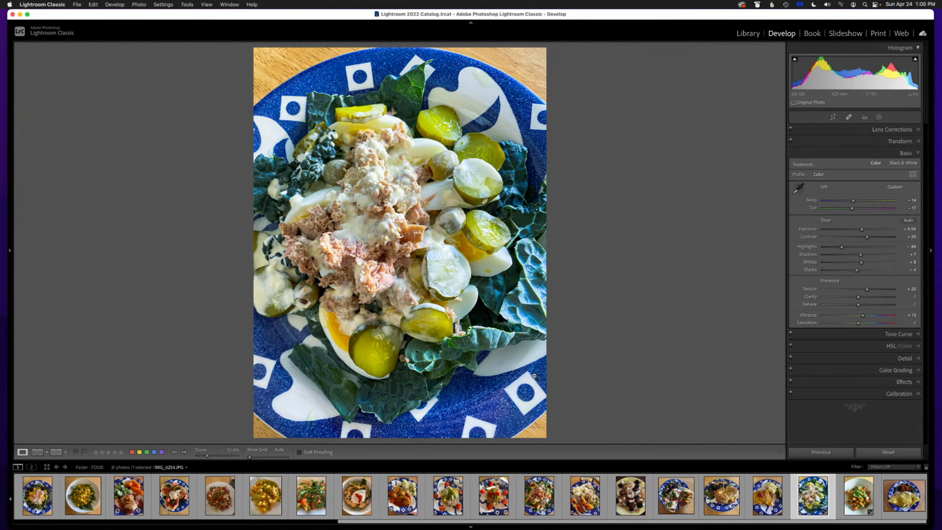
pyautogui.click(310, 502)
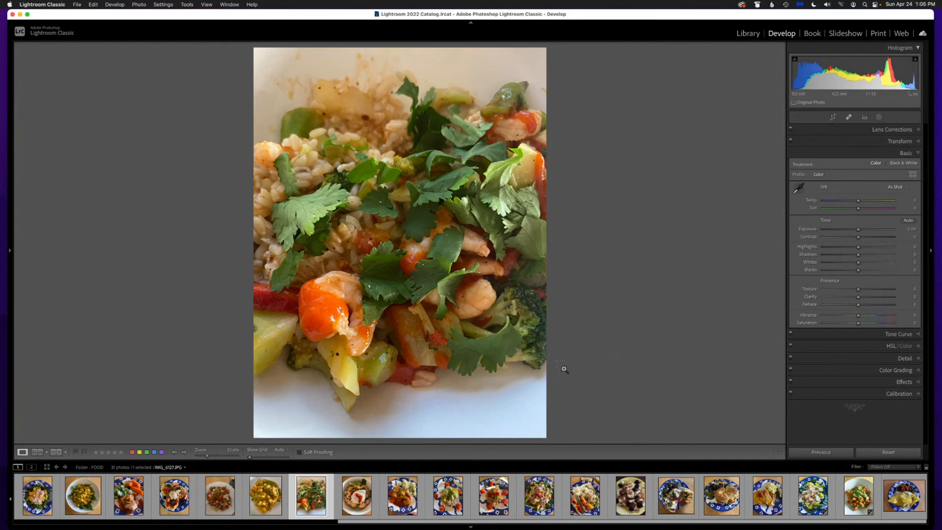
pyautogui.press('super+shift+v')
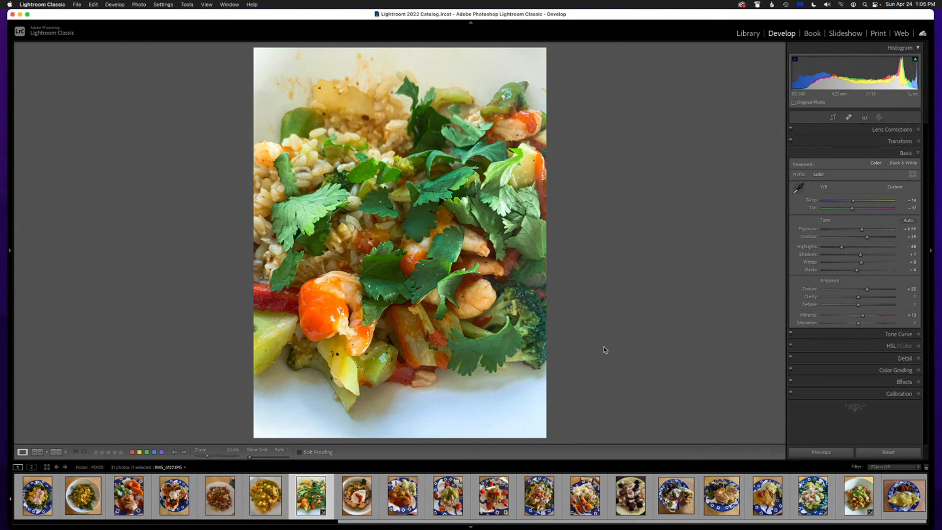
# Reopen the pasta photo IMG_6282.JPG in Develop and review its Copy Settings options without copying
pyautogui.press('g')
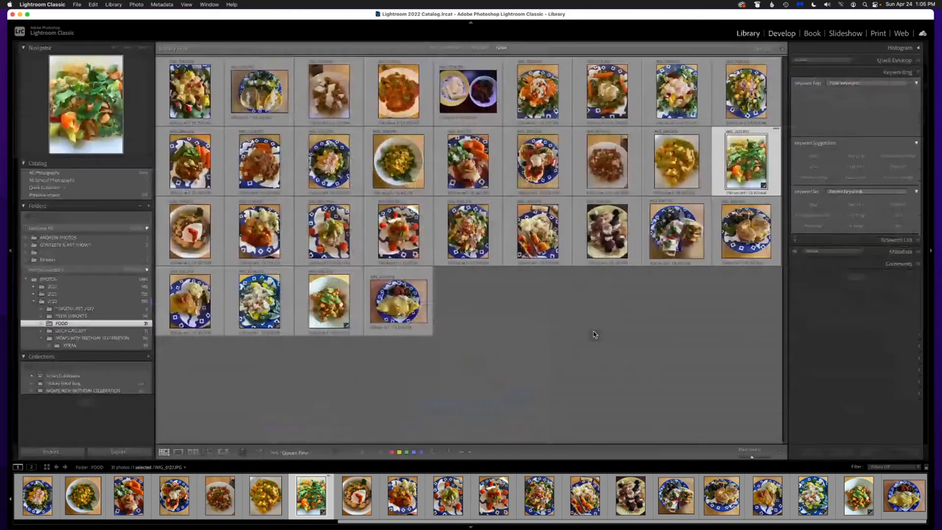
pyautogui.doubleClick(337, 311)
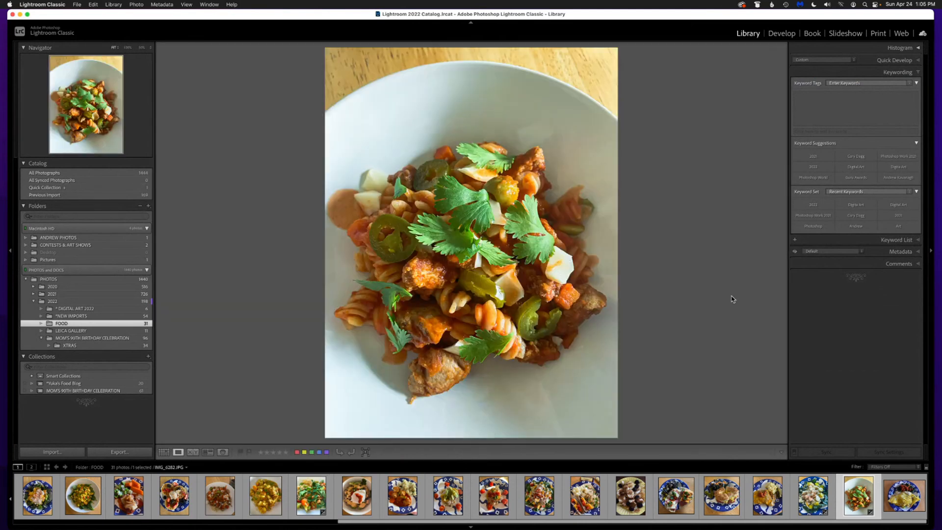
pyautogui.click(785, 36)
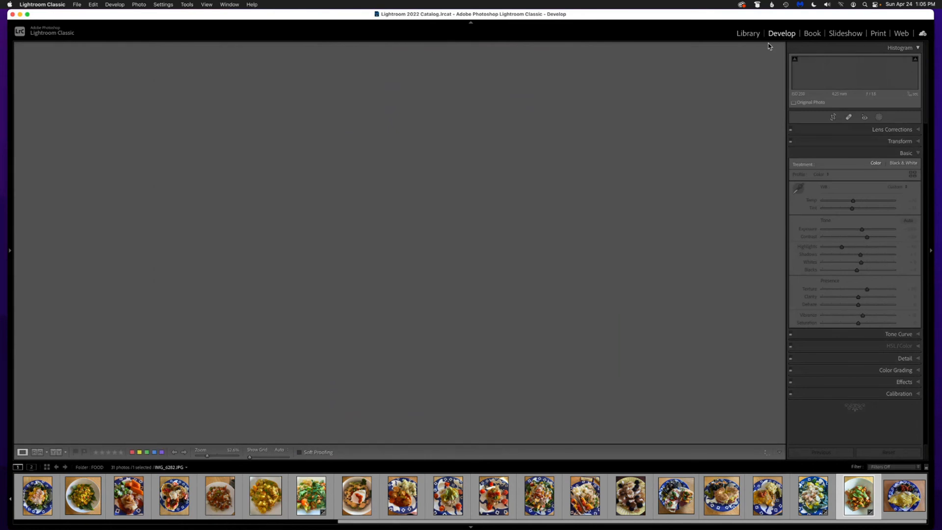
pyautogui.press('super+shift+c')
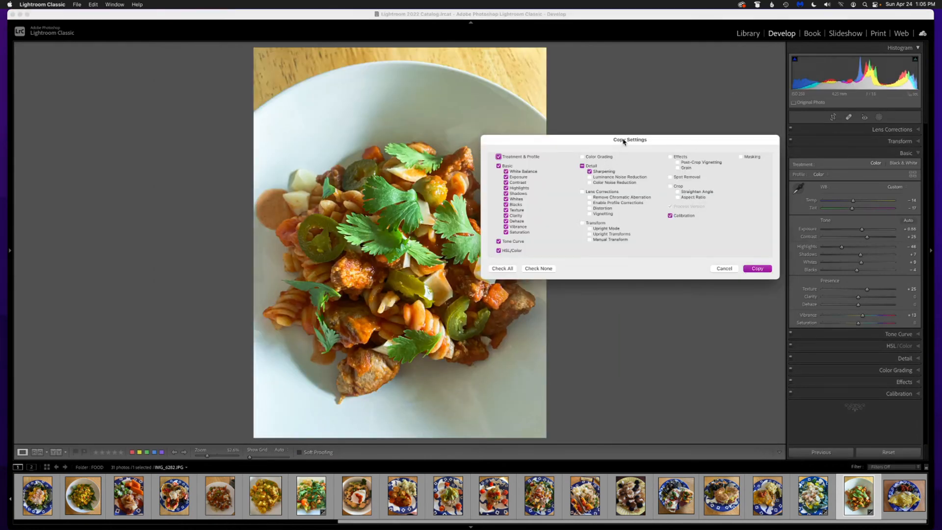
pyautogui.moveTo(625, 143)
pyautogui.mouseDown()
pyautogui.moveTo(613, 151)
pyautogui.moveTo(633, 134)
pyautogui.mouseUp()
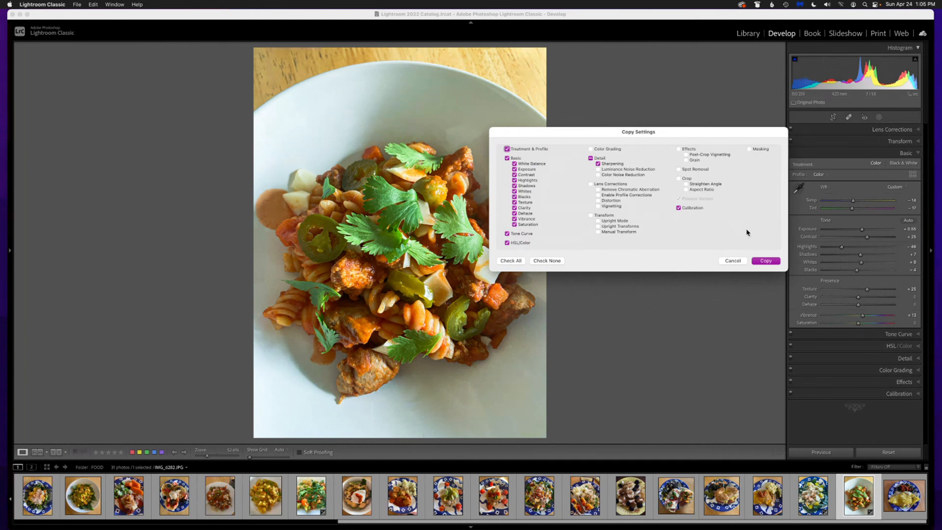
pyautogui.click(735, 263)
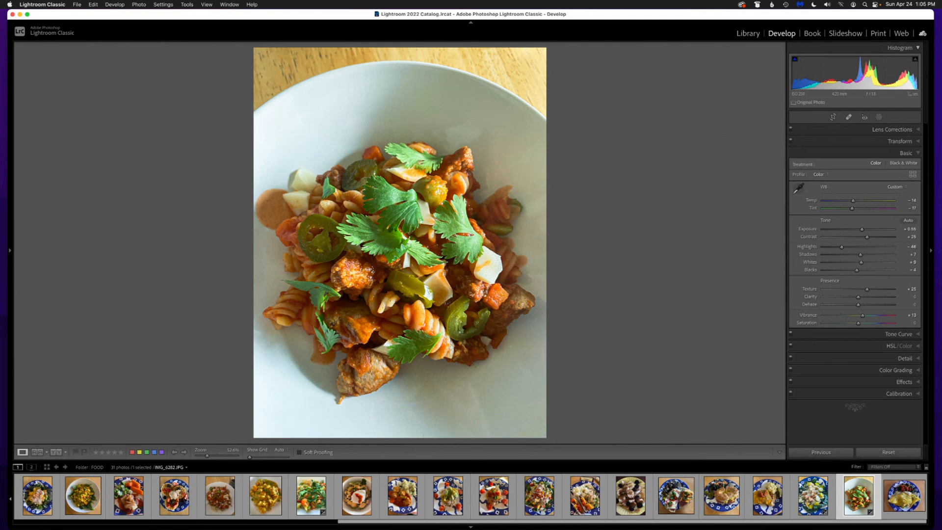
pyautogui.moveTo(941, 21)
pyautogui.mouseDown()
pyautogui.moveTo(478, 29)
pyautogui.moveTo(941, 20)
pyautogui.mouseUp()
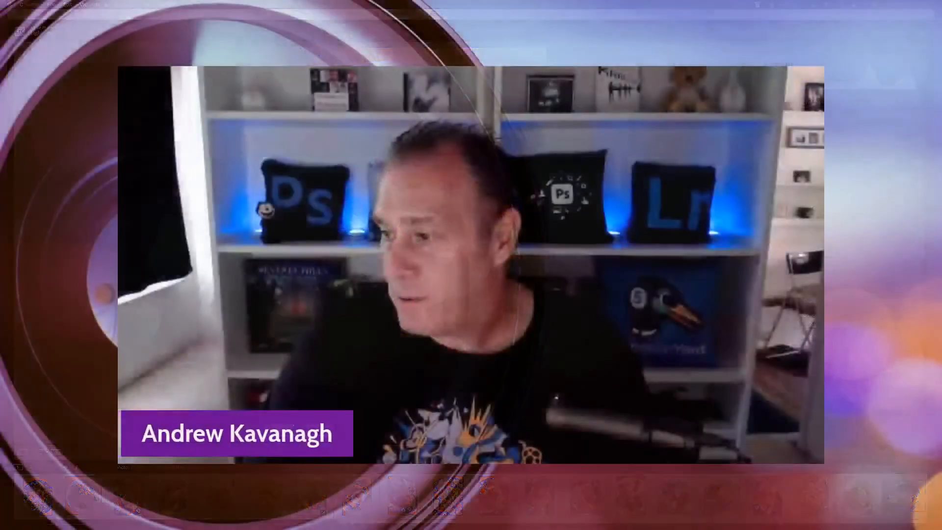